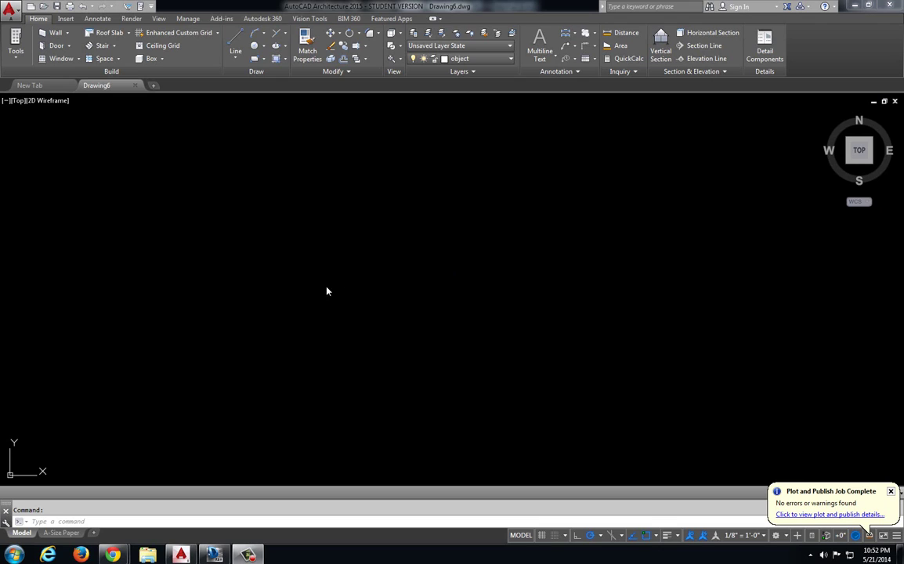
# Draw a circle of radius 1 using centre and radius
pyautogui.click(264, 46)
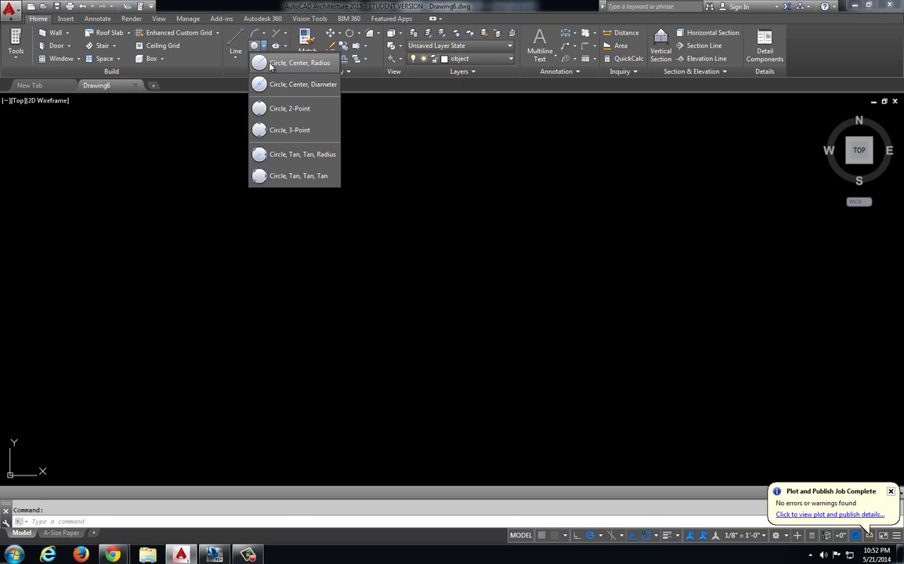
pyautogui.click(269, 66)
pyautogui.click(249, 299)
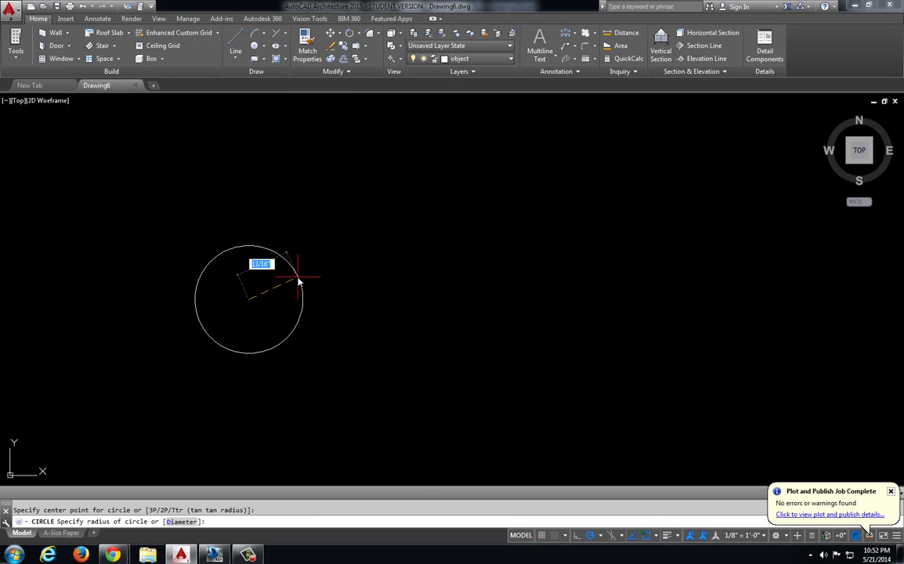
pyautogui.write('1')
pyautogui.press('Return')
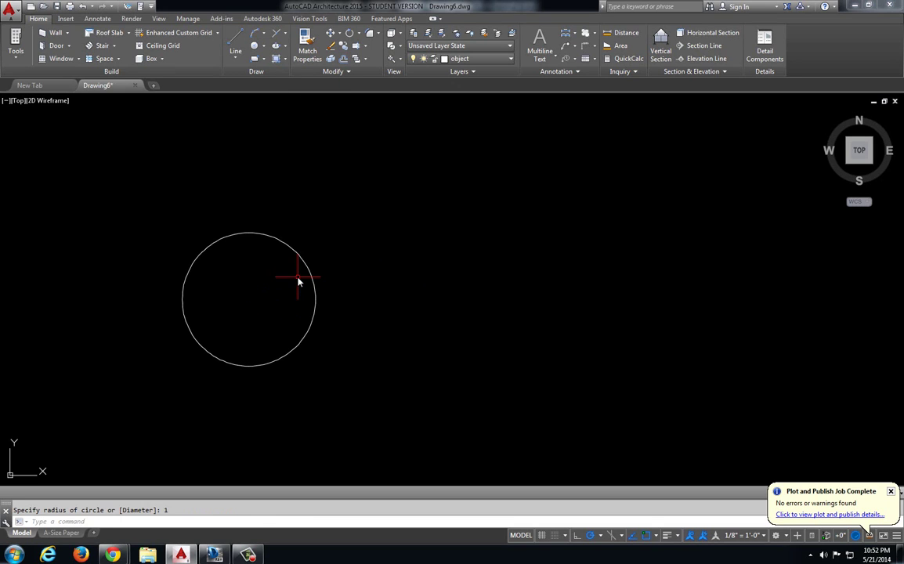
# Draw a second radius-1 circle level with the first, to its right
pyautogui.click(264, 47)
pyautogui.click(266, 63)
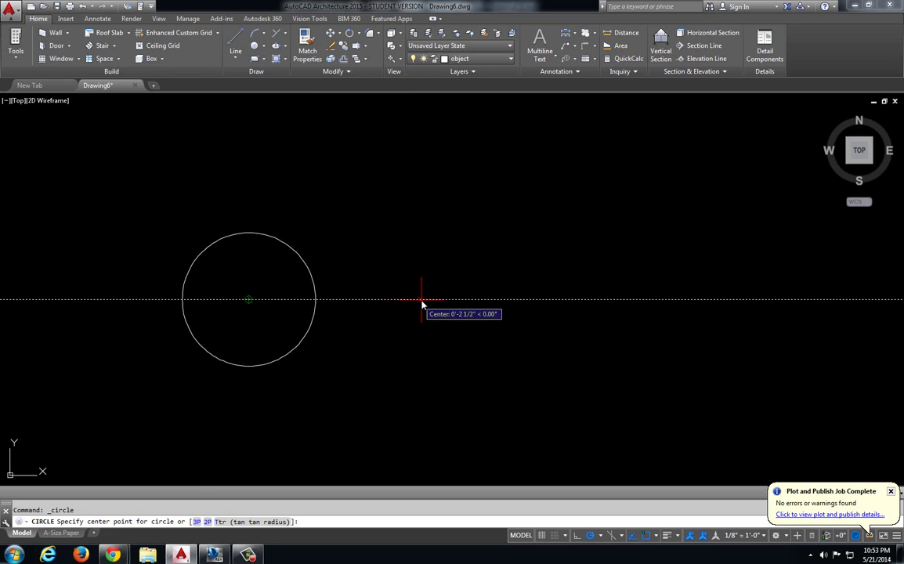
pyautogui.click(421, 299)
pyautogui.write('1')
pyautogui.press('Return')
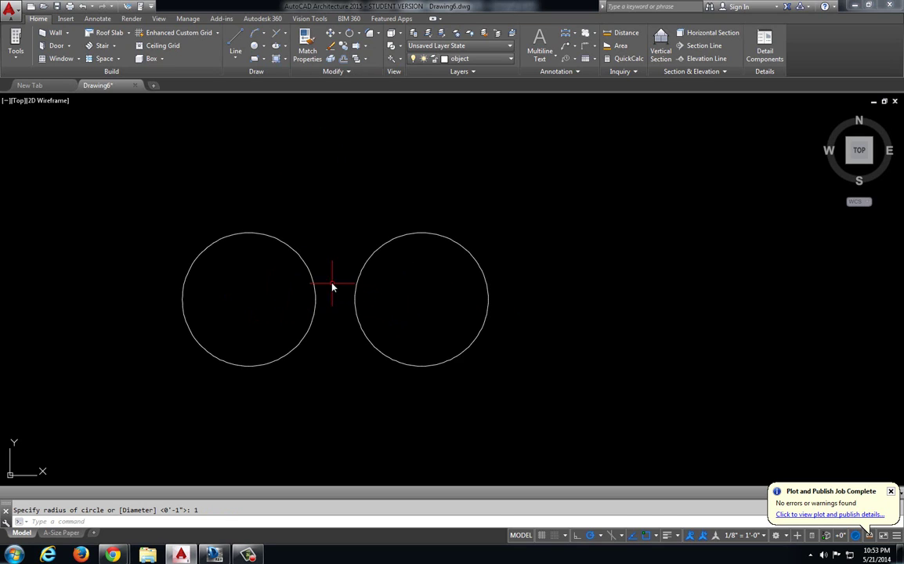
pyautogui.moveTo(330, 282); pyautogui.dragTo(327, 307, button='middle')
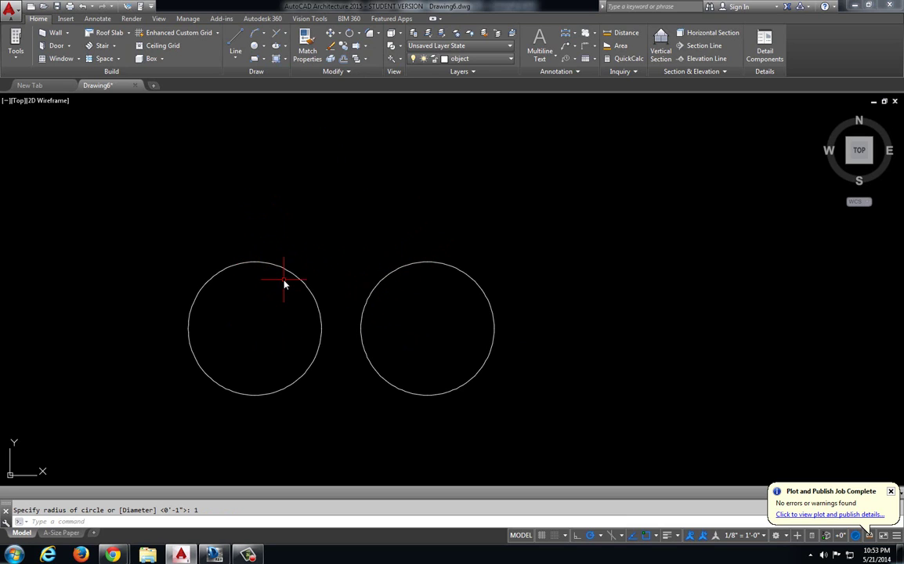
pyautogui.scroll(2, 286, 282)
pyautogui.moveTo(299, 280); pyautogui.dragTo(302, 277, button='middle')
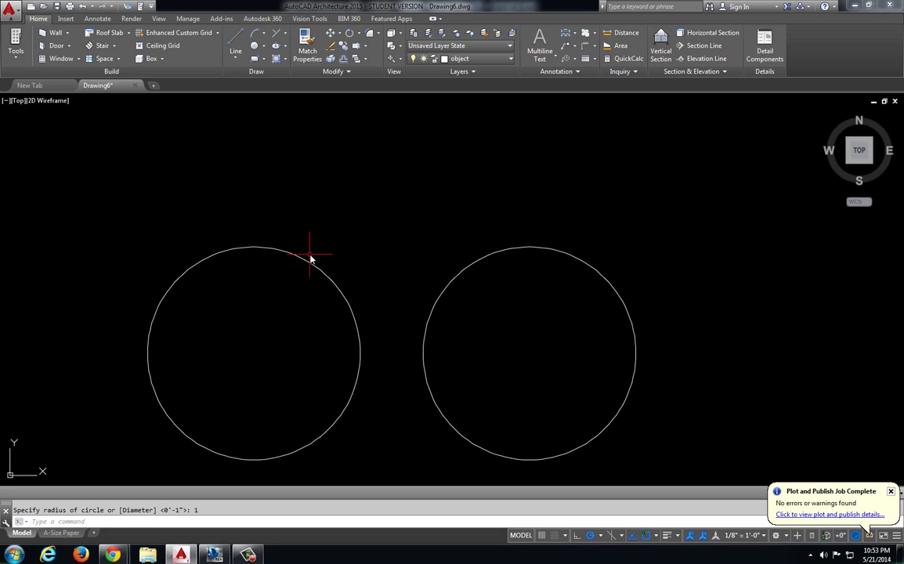
pyautogui.moveTo(362, 227); pyautogui.dragTo(345, 246, button='middle')
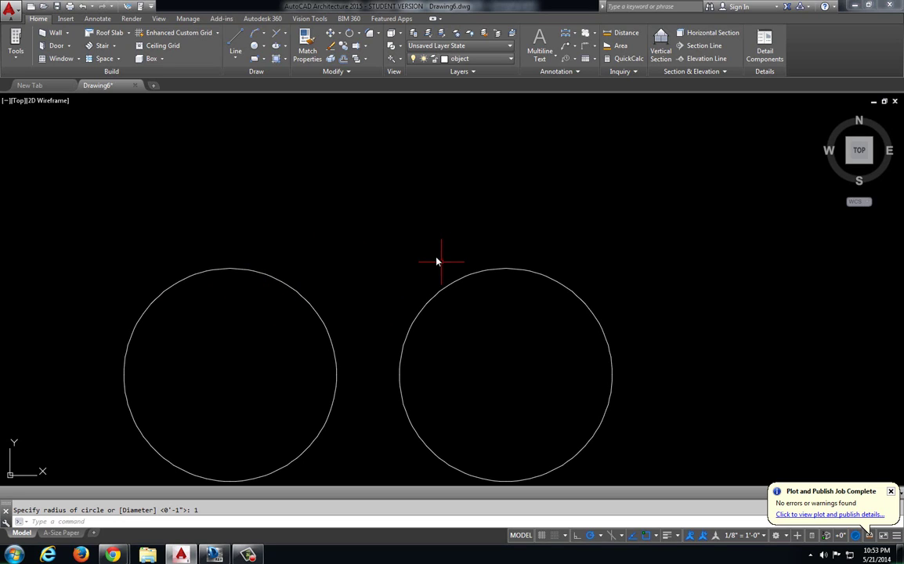
pyautogui.moveTo(380, 252); pyautogui.dragTo(377, 264, button='middle')
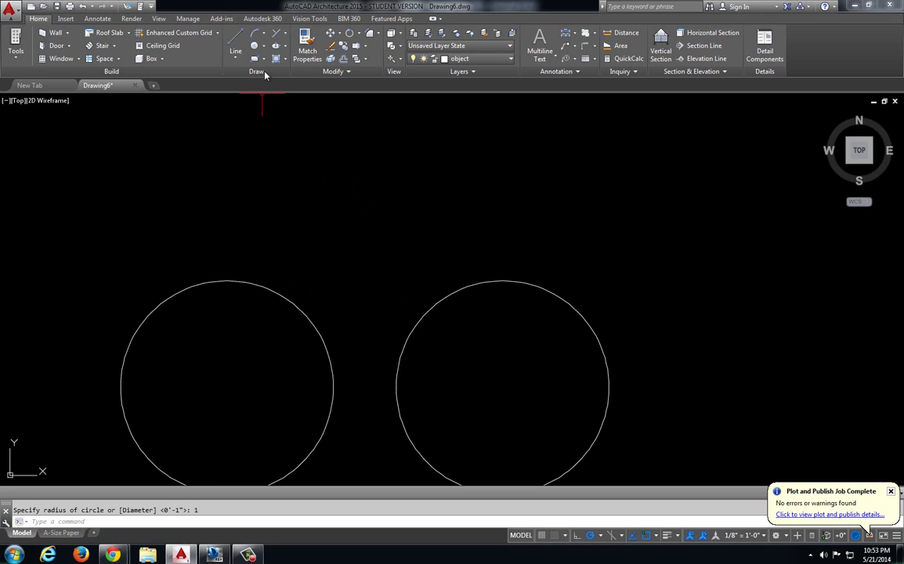
# Offset both small circles 2 units outward so the two larger copies overlap
pyautogui.click(342, 61)
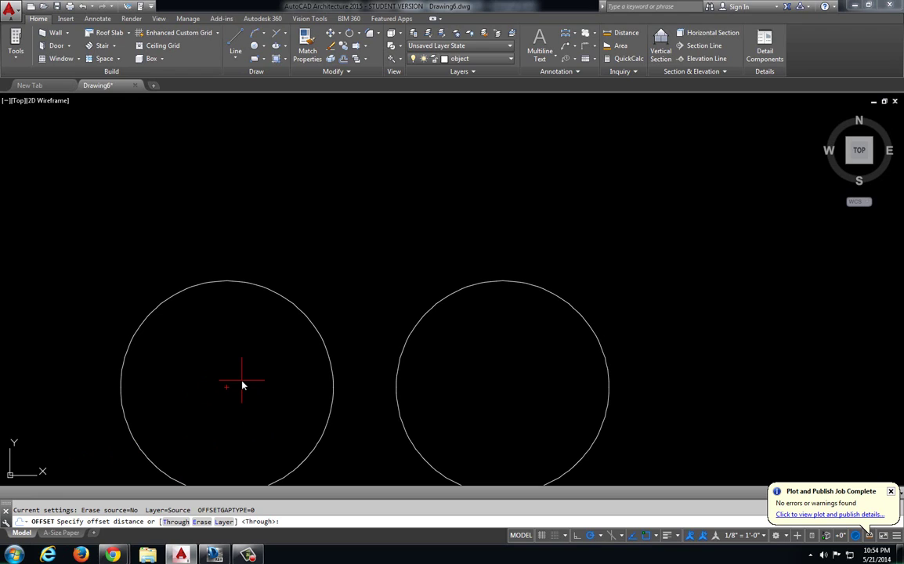
pyautogui.write('2')
pyautogui.press('Return')
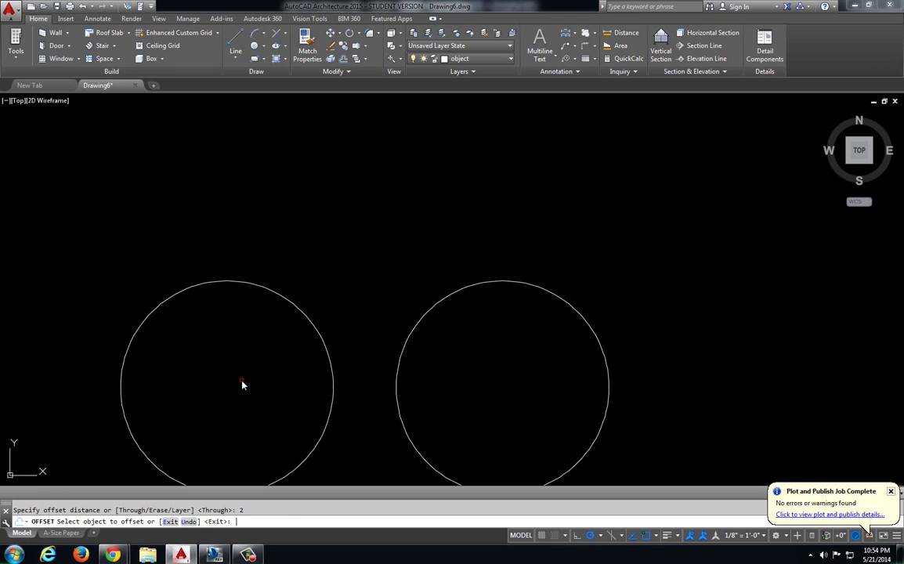
pyautogui.click(285, 302)
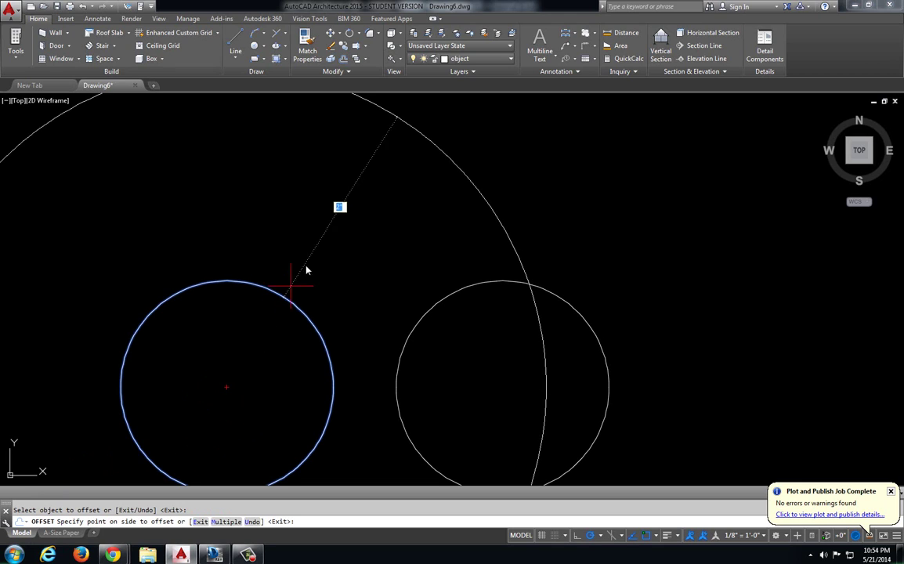
pyautogui.click(427, 311)
pyautogui.click(374, 253)
pyautogui.scroll(-4, 374, 252)
pyautogui.scroll(2, 368, 234)
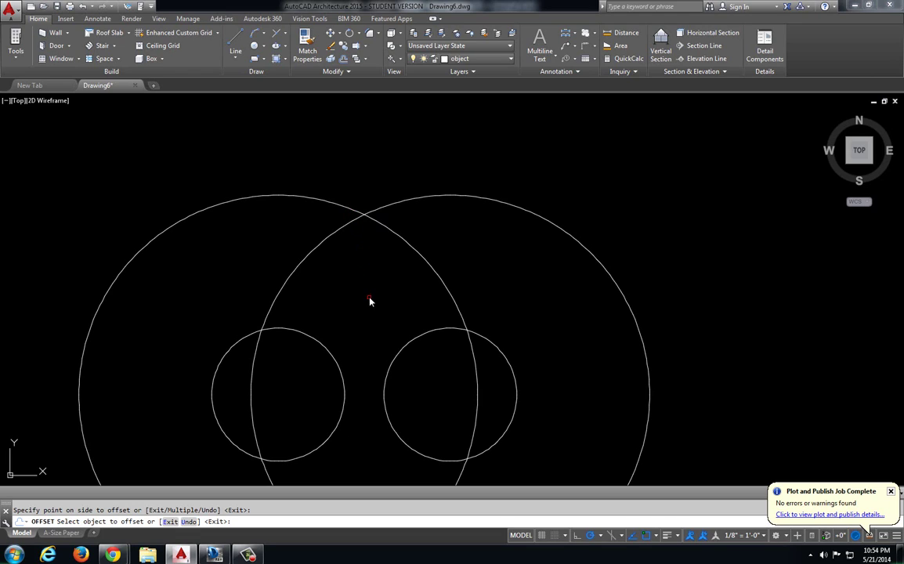
pyautogui.press('Escape')
pyautogui.press('Escape')
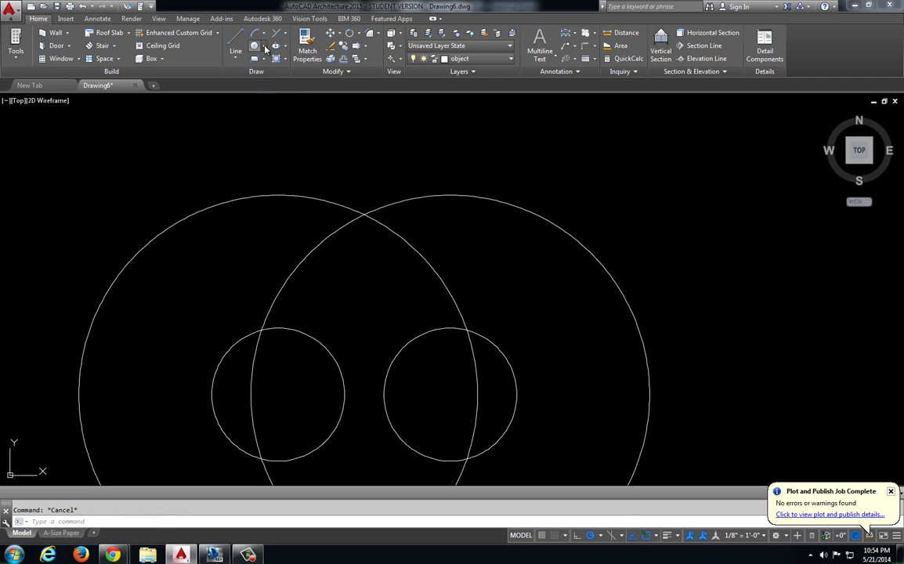
# Draw a radius-2 circle centred where the two large circles cross at the top
pyautogui.click(264, 45)
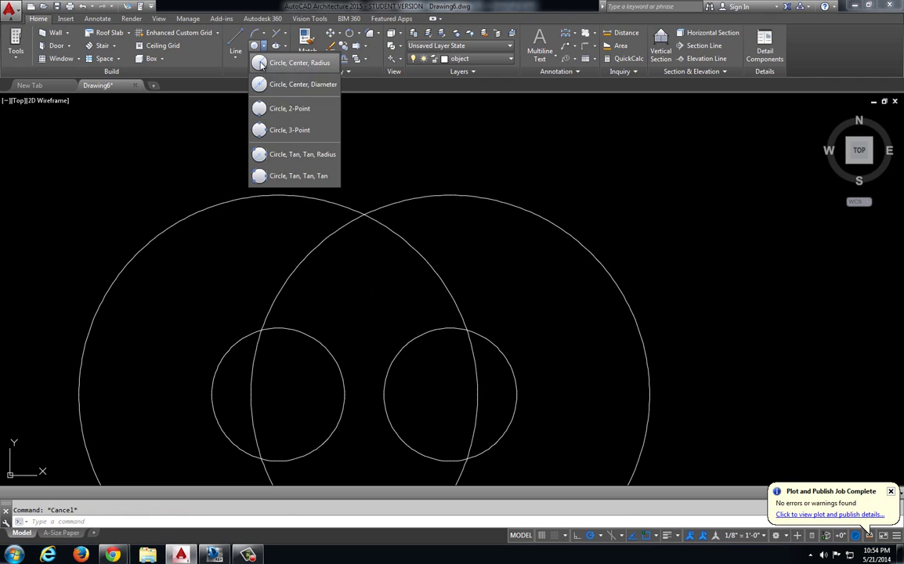
pyautogui.click(263, 62)
pyautogui.click(364, 212)
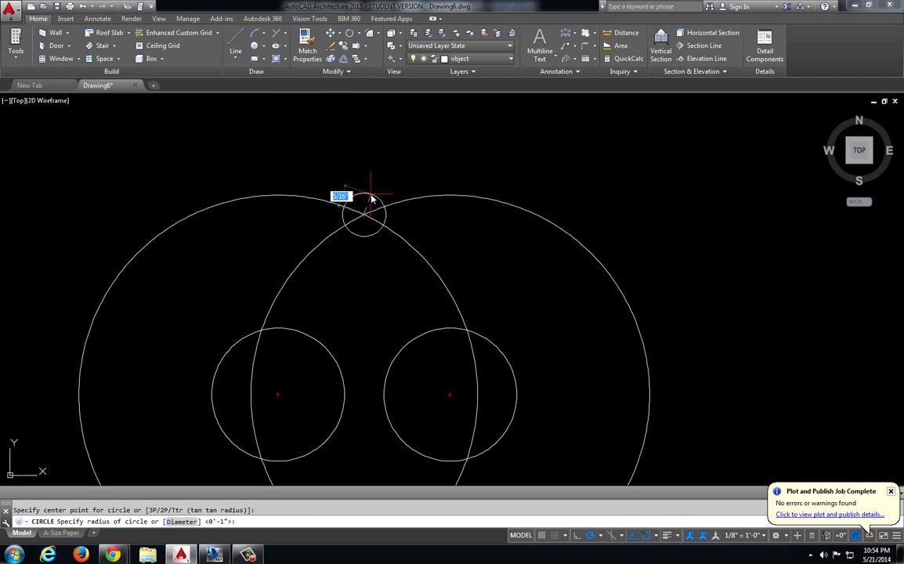
pyautogui.write('2')
pyautogui.press('Return')
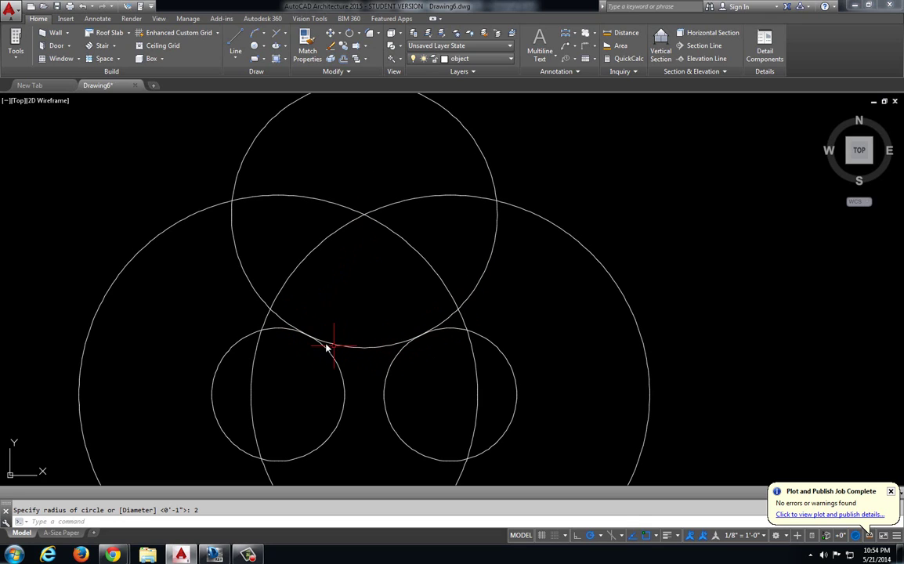
# Erase the two large offset helper circles
pyautogui.click(402, 186)
pyautogui.click(349, 236)
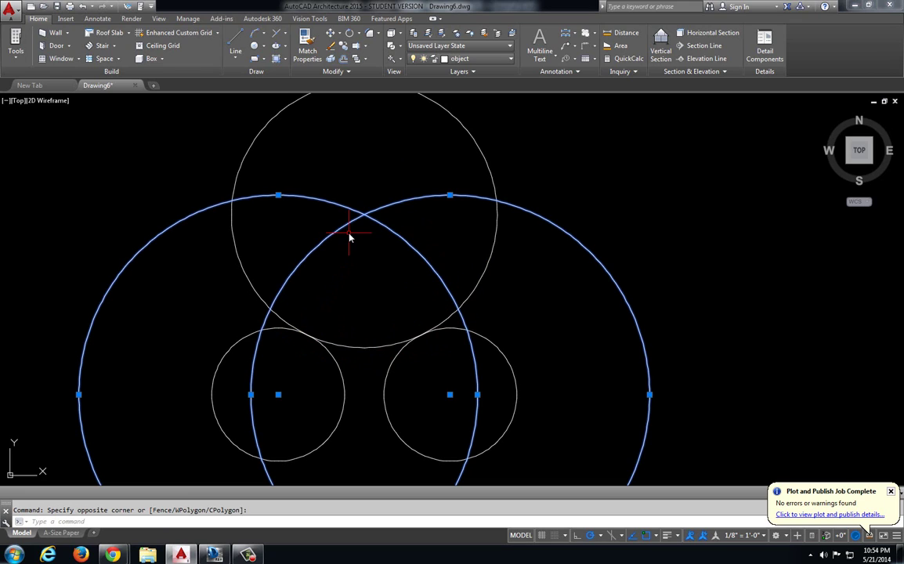
pyautogui.press('Delete')
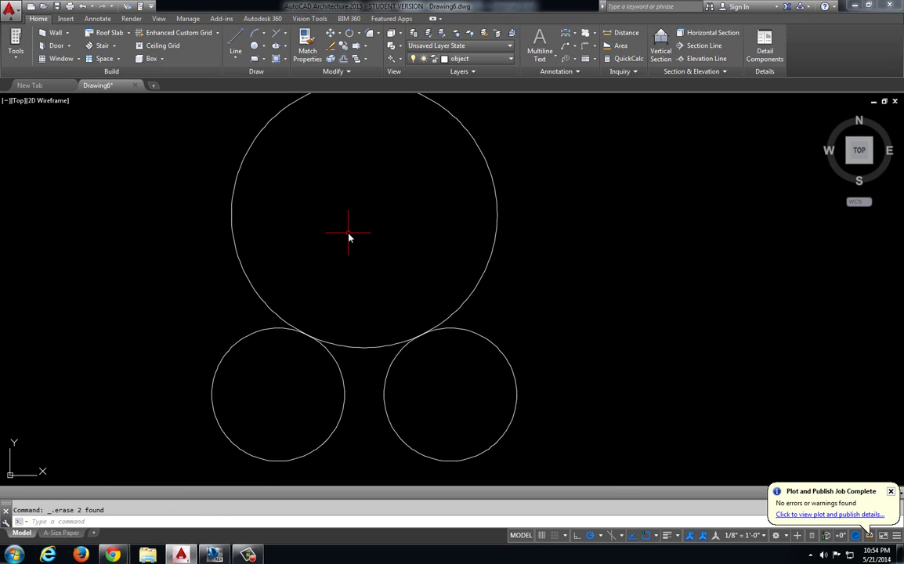
# Trim the radius-2 circle down to the arc bridging the two small circles
pyautogui.write('tr')
pyautogui.press('Return')
pyautogui.press('Return')
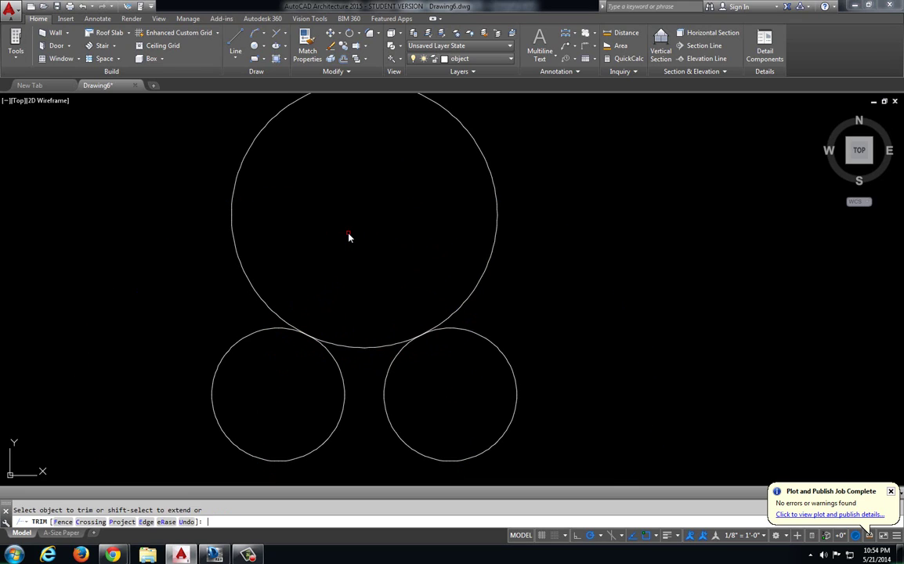
pyautogui.click(248, 292)
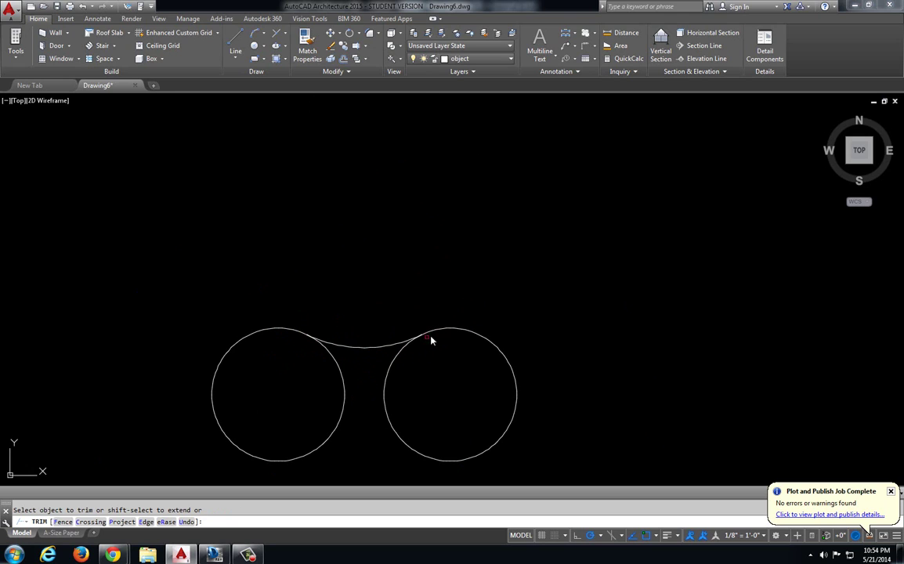
pyautogui.scroll(3, 359, 333)
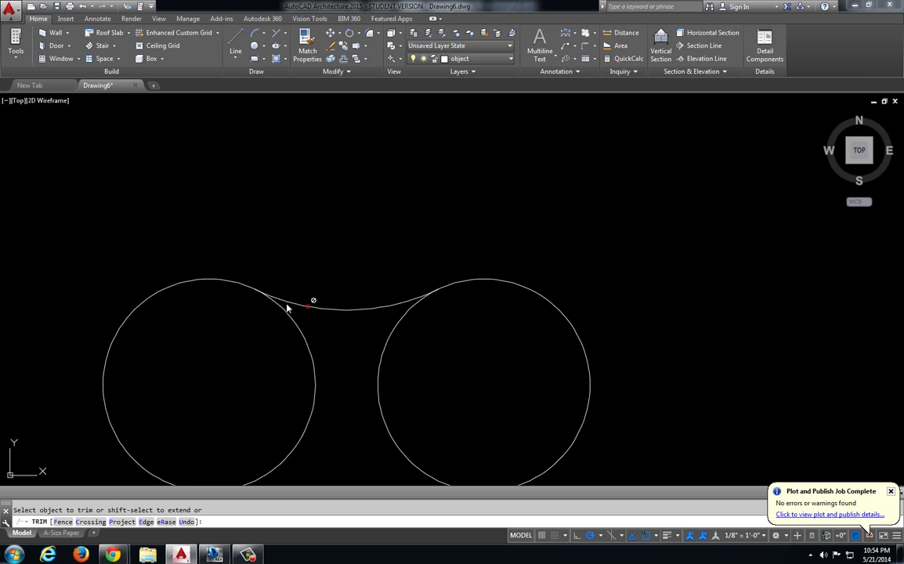
pyautogui.scroll(-3, 383, 321)
# Offset both small circles 2 units outward again
pyautogui.press('Escape')
pyautogui.scroll(2, 322, 317)
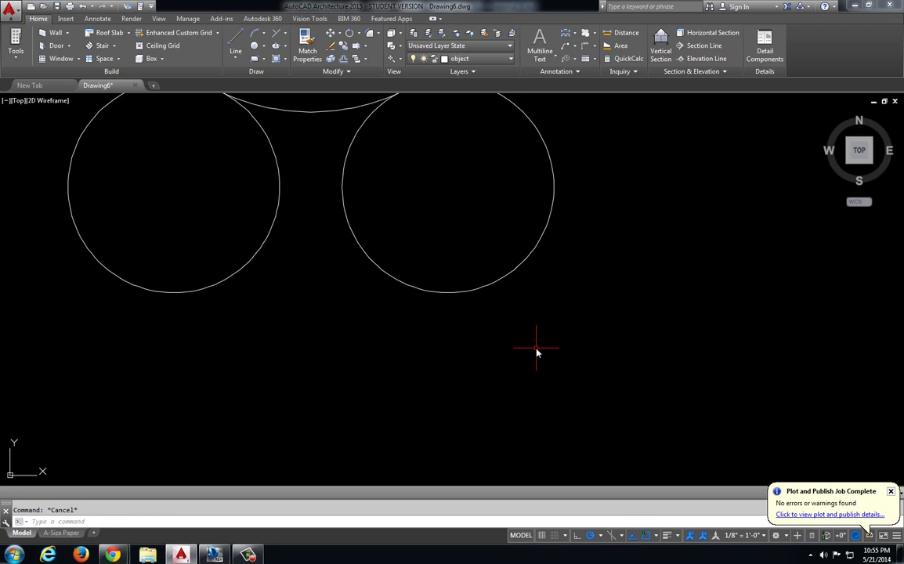
pyautogui.write('offset')
pyautogui.press('Return')
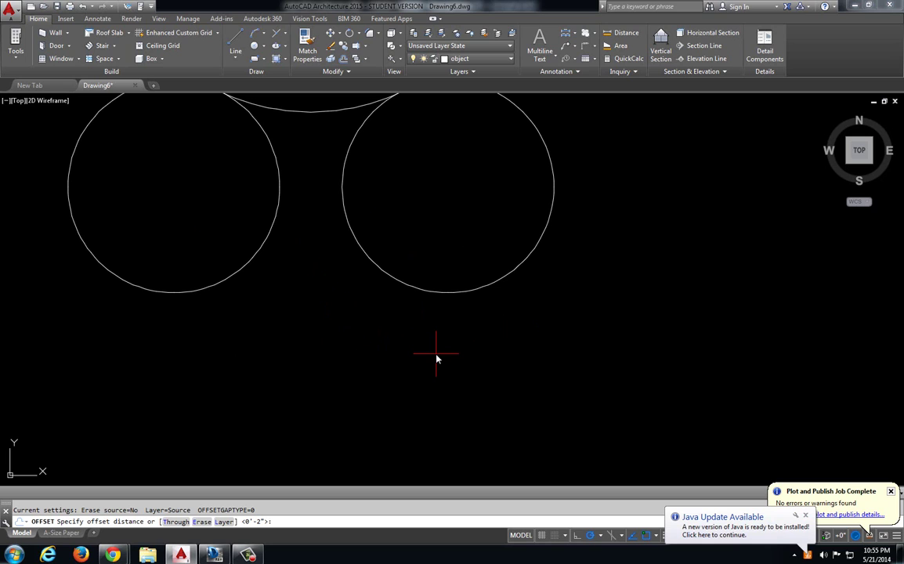
pyautogui.write('2')
pyautogui.press('Return')
pyautogui.click(427, 291)
pyautogui.click(427, 296)
pyautogui.click(226, 280)
pyautogui.click(289, 354)
pyautogui.scroll(-2, 314, 329)
pyautogui.scroll(2, 298, 305)
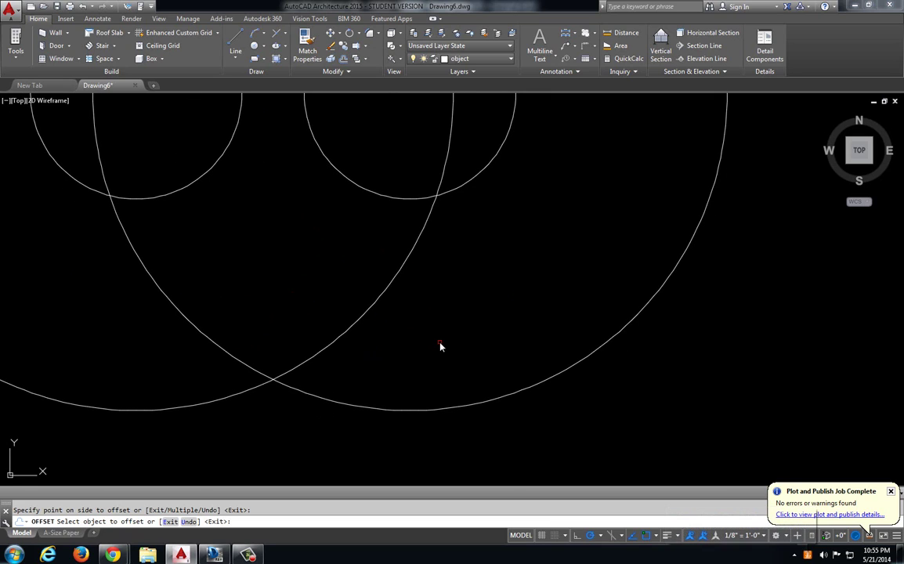
pyautogui.press('Escape')
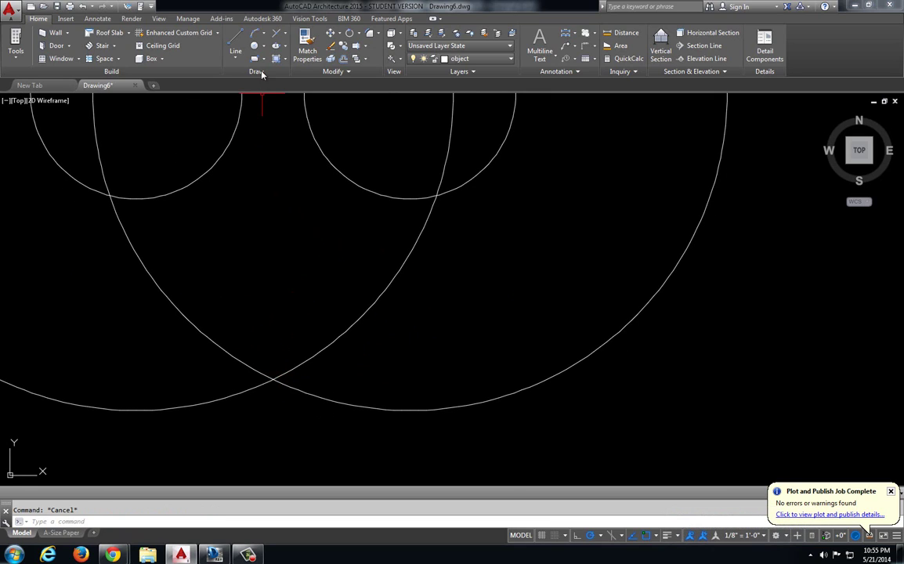
# Draw a radius-2 circle where the large circles cross at the bottom
pyautogui.click(264, 45)
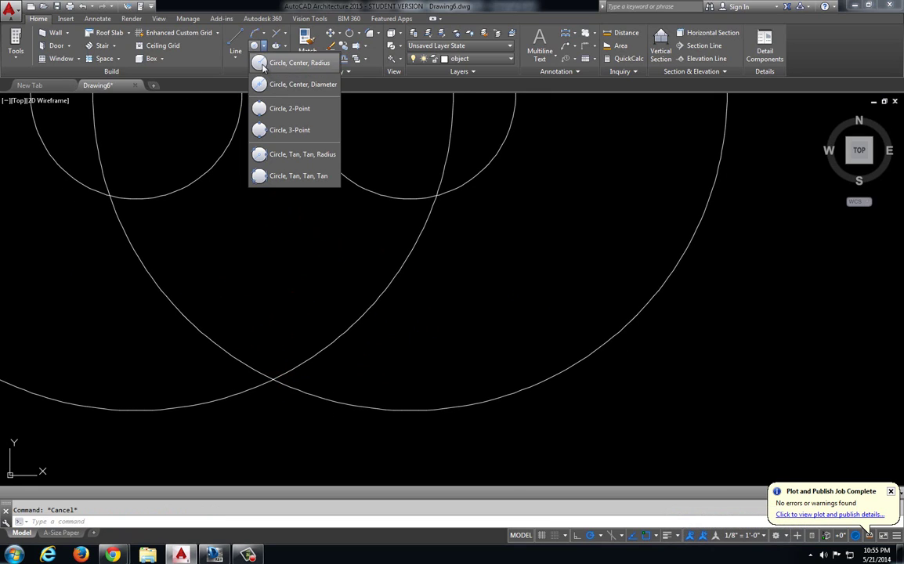
pyautogui.click(263, 65)
pyautogui.click(273, 380)
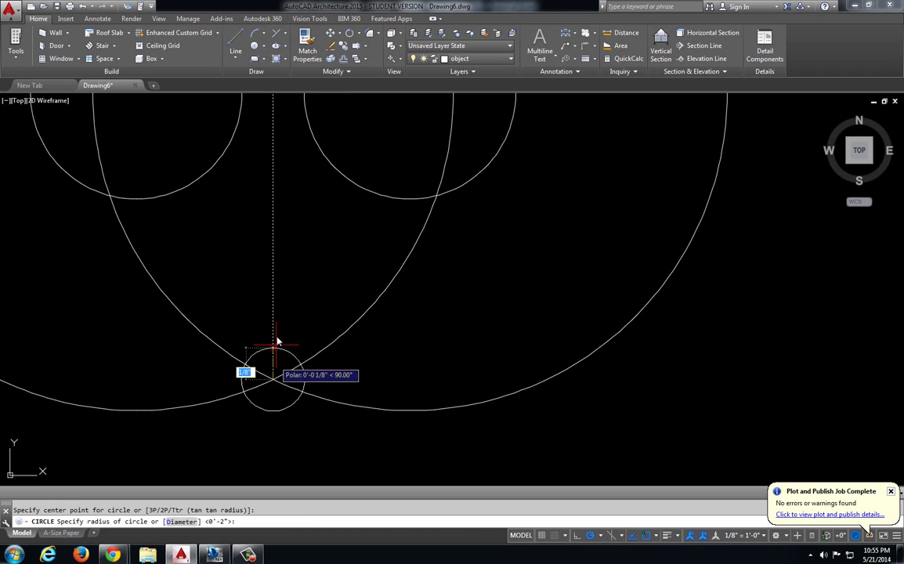
pyautogui.write('2')
pyautogui.press('Return')
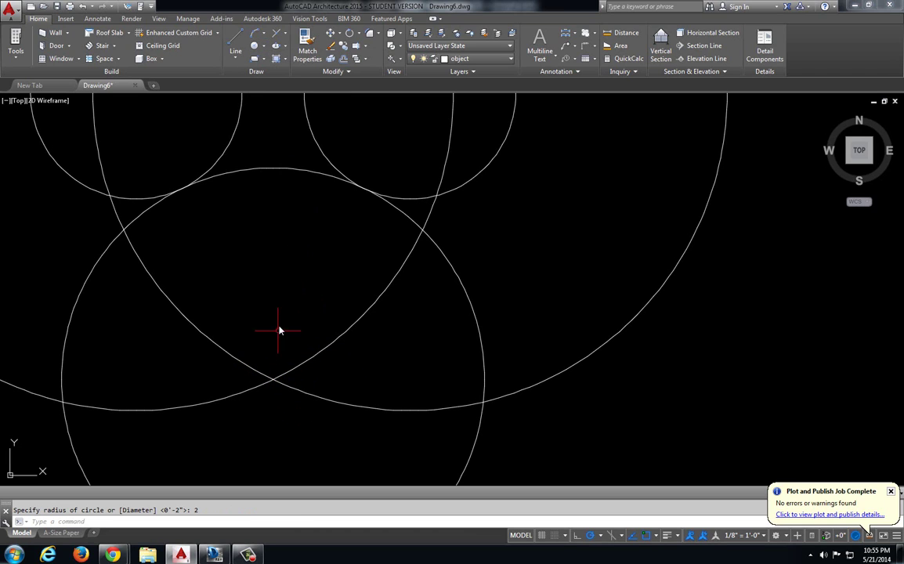
# Erase the two large offset circles
pyautogui.click(280, 327)
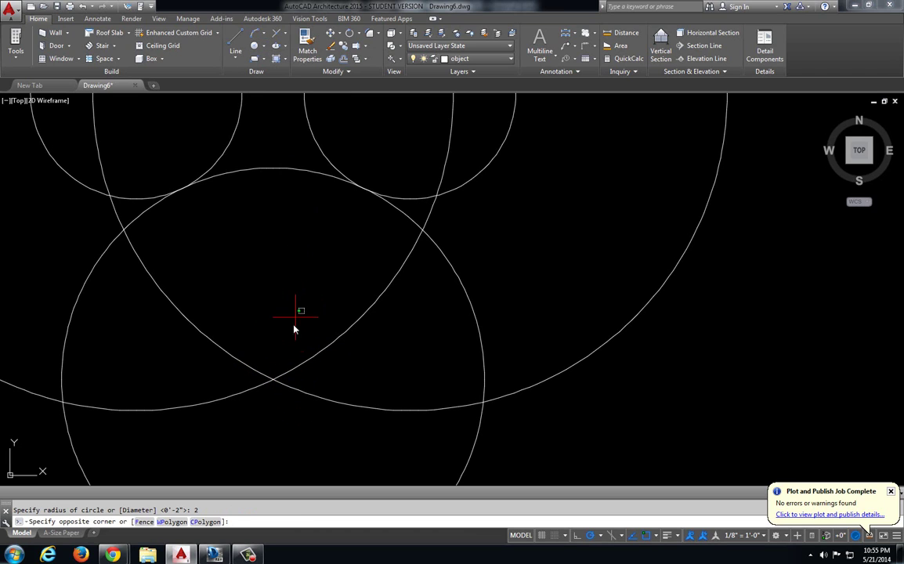
pyautogui.click(260, 413)
pyautogui.press('Delete')
pyautogui.scroll(-3, 281, 345)
# Trim the new circle to the lower bridging arc and remove both circles' inner arcs
pyautogui.write('tr')
pyautogui.press('Return')
pyautogui.press('Return')
pyautogui.click(405, 323)
pyautogui.scroll(1, 345, 294)
pyautogui.scroll(2, 288, 215)
pyautogui.moveTo(279, 224); pyautogui.dragTo(282, 236, button='middle')
pyautogui.click(257, 257)
pyautogui.click(317, 253)
pyautogui.scroll(-2, 437, 282)
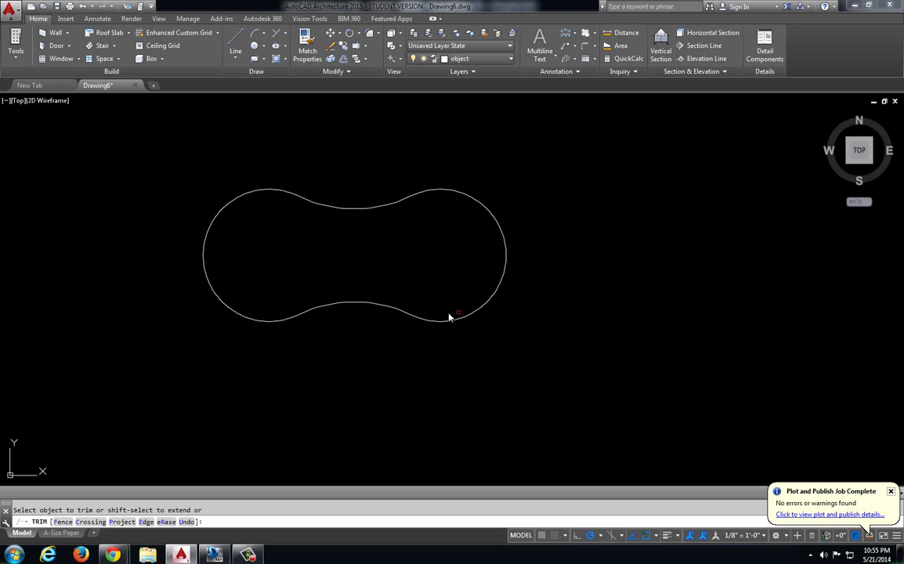
pyautogui.press('Escape')
pyautogui.scroll(-2, 500, 268)
# Draw a line sloping down-right, then a second line rising up-right from near its lower end
pyautogui.moveTo(501, 268); pyautogui.dragTo(297, 258, button='middle')
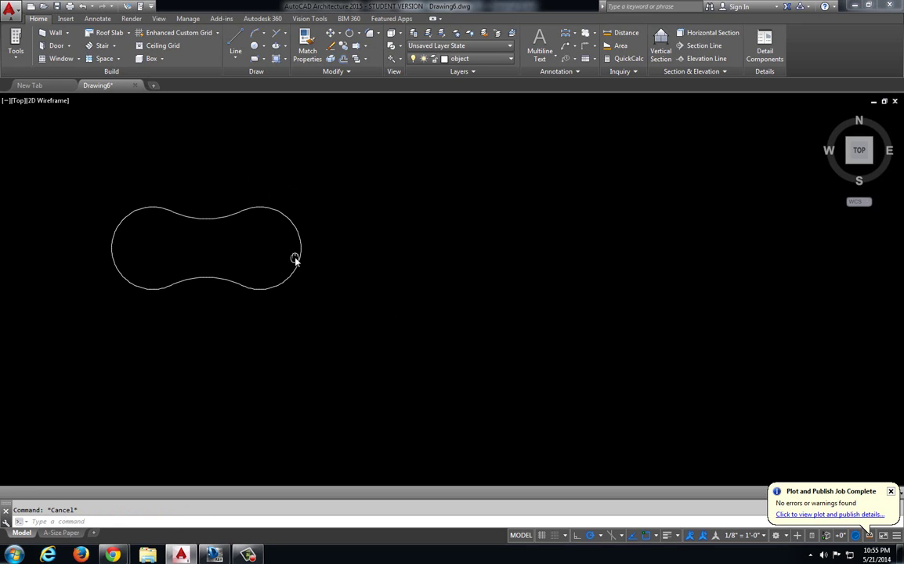
pyautogui.click(237, 39)
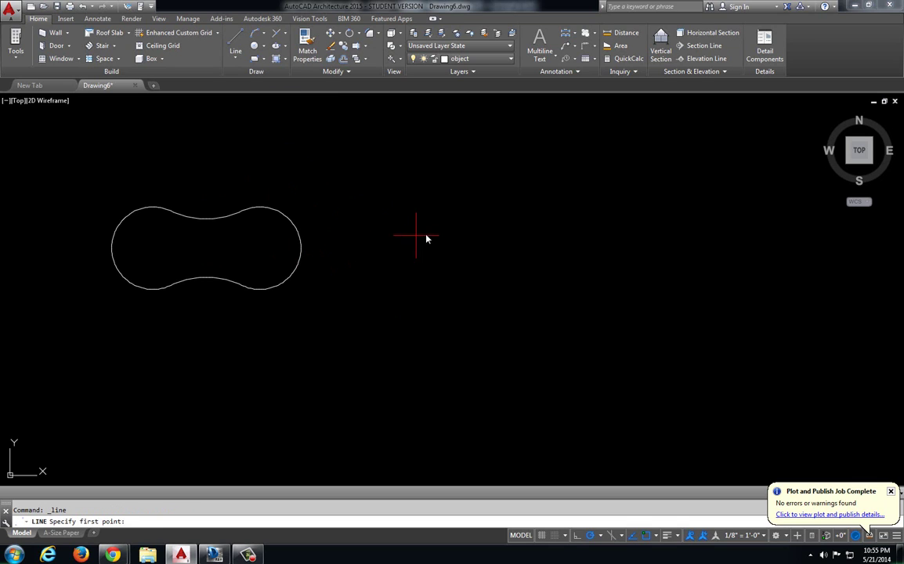
pyautogui.click(409, 195)
pyautogui.click(547, 378)
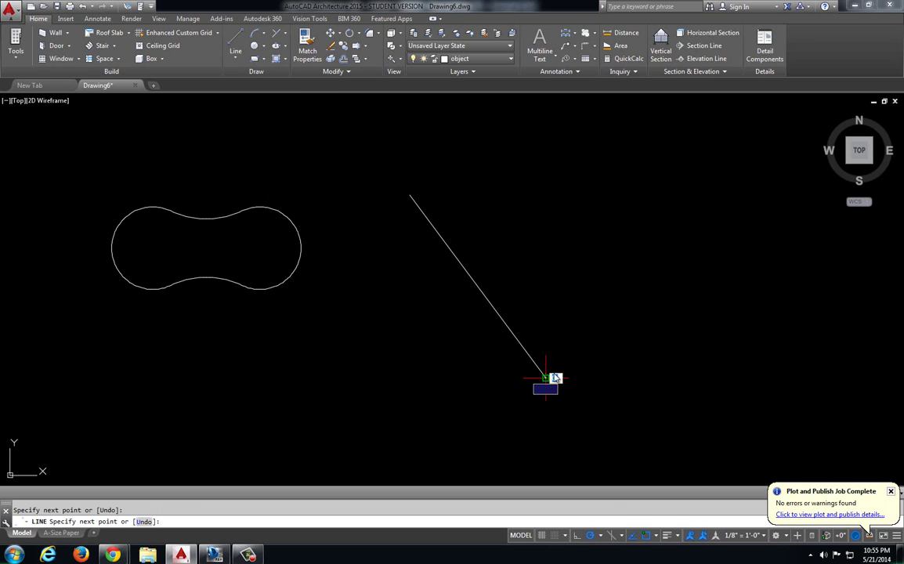
pyautogui.press('Return')
pyautogui.press('Return')
pyautogui.click(539, 296)
pyautogui.click(651, 185)
pyautogui.press('Return')
pyautogui.moveTo(641, 298); pyautogui.dragTo(490, 276, button='middle')
pyautogui.scroll(2, 482, 305)
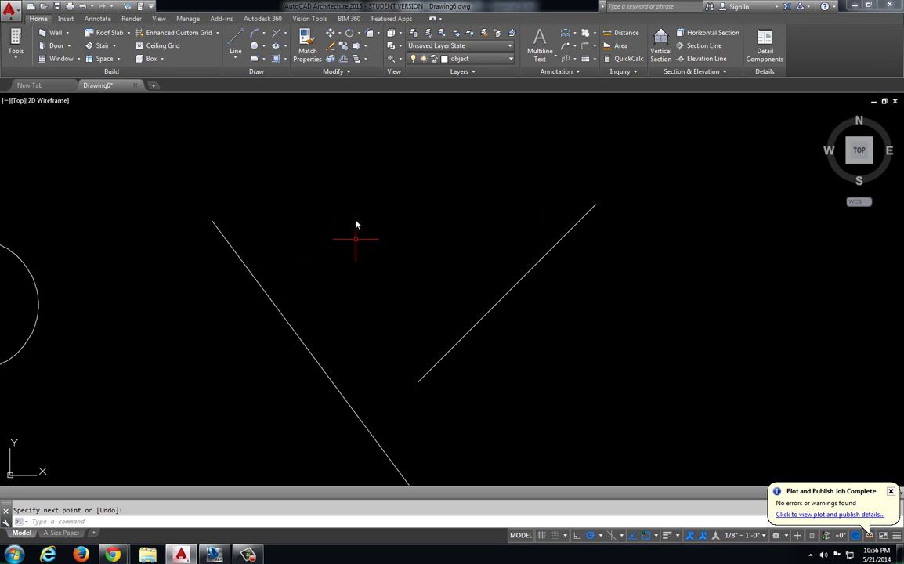
# Offset each angled line 1 unit toward the inside so the two copies cross
pyautogui.click(343, 59)
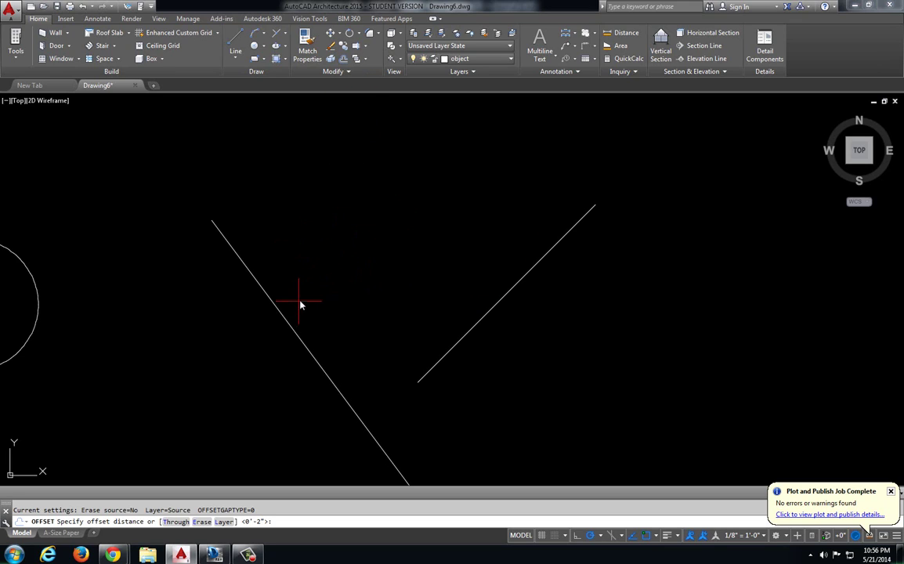
pyautogui.press('Return')
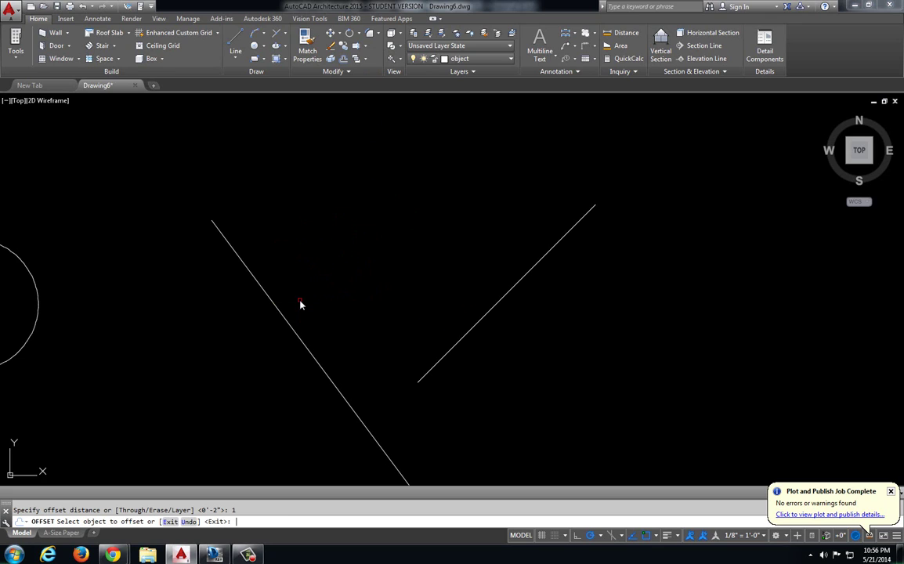
pyautogui.click(280, 313)
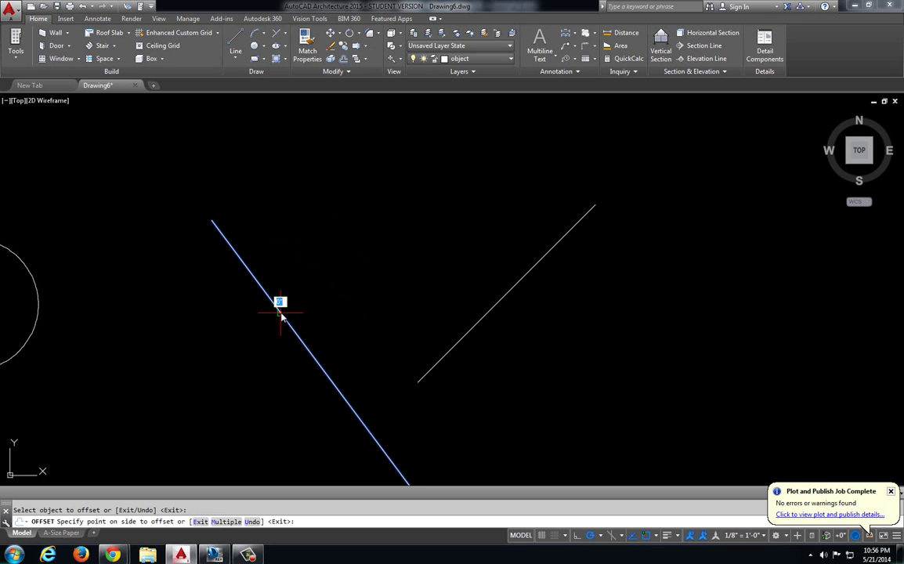
pyautogui.click(343, 258)
pyautogui.click(435, 365)
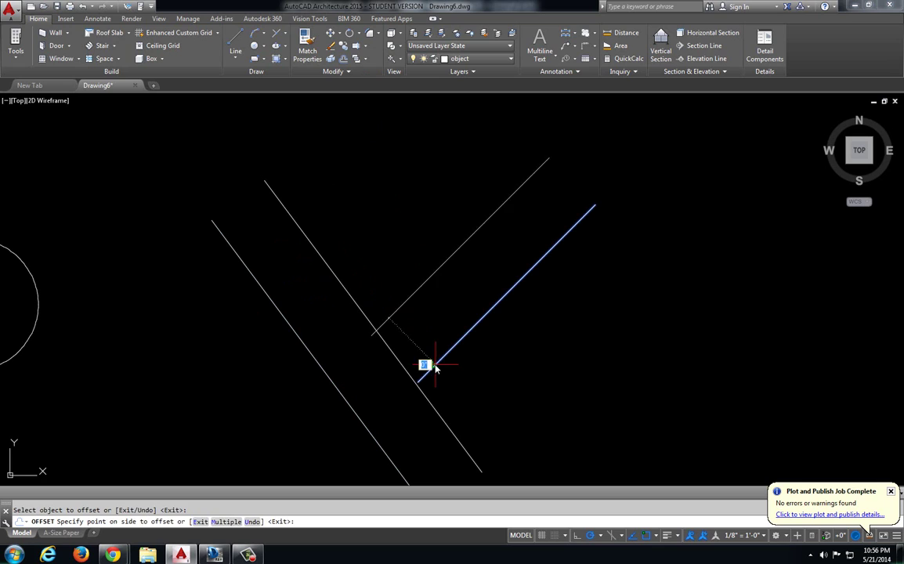
pyautogui.click(402, 321)
pyautogui.press('Escape')
pyautogui.scroll(2, 376, 335)
pyautogui.scroll(-2, 375, 335)
pyautogui.moveTo(379, 333); pyautogui.dragTo(375, 311, button='middle')
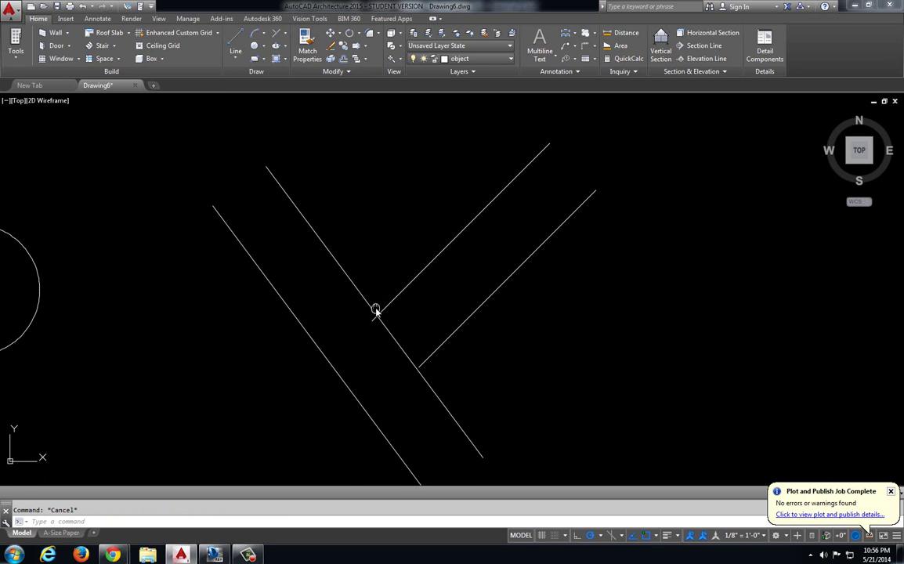
# Draw a diameter-2 circle at the copies' crossing point and select the two helper lines
pyautogui.click(264, 46)
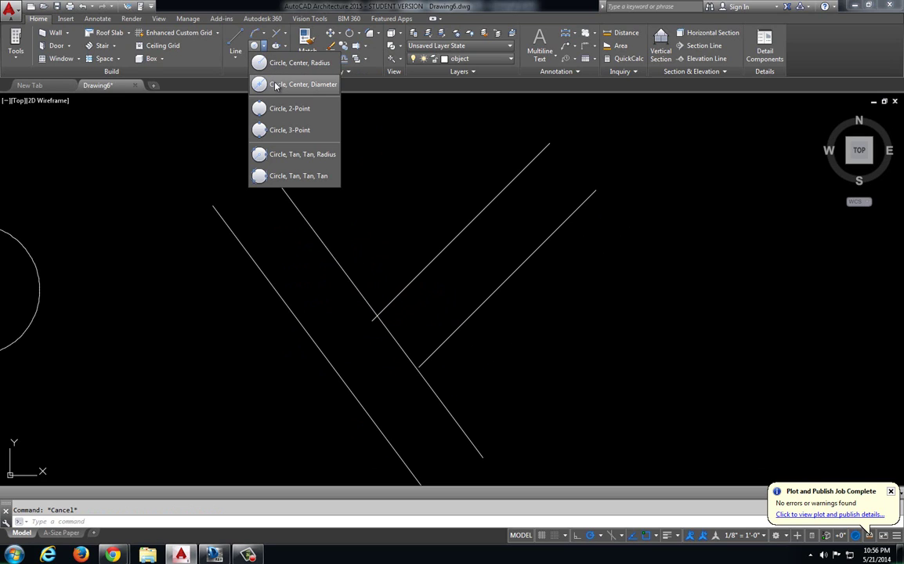
pyautogui.click(275, 84)
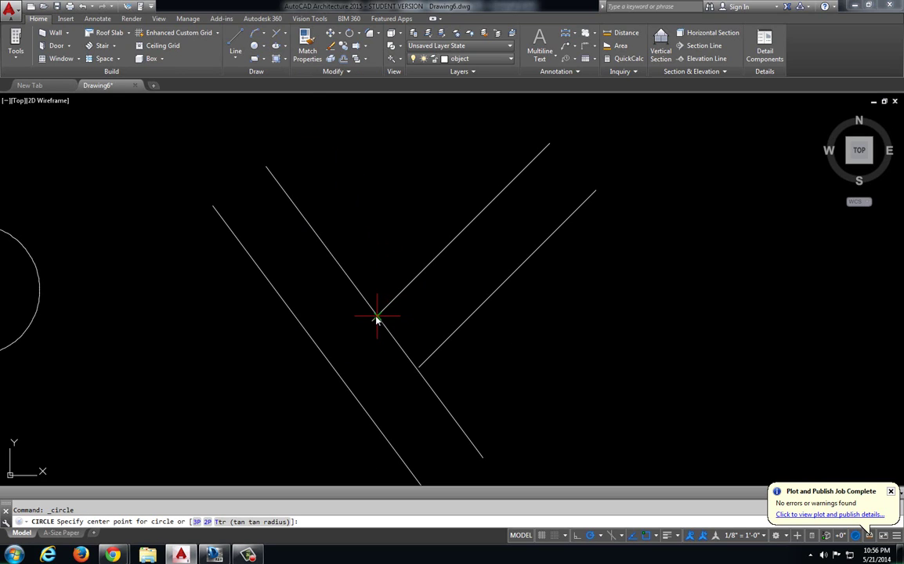
pyautogui.click(376, 317)
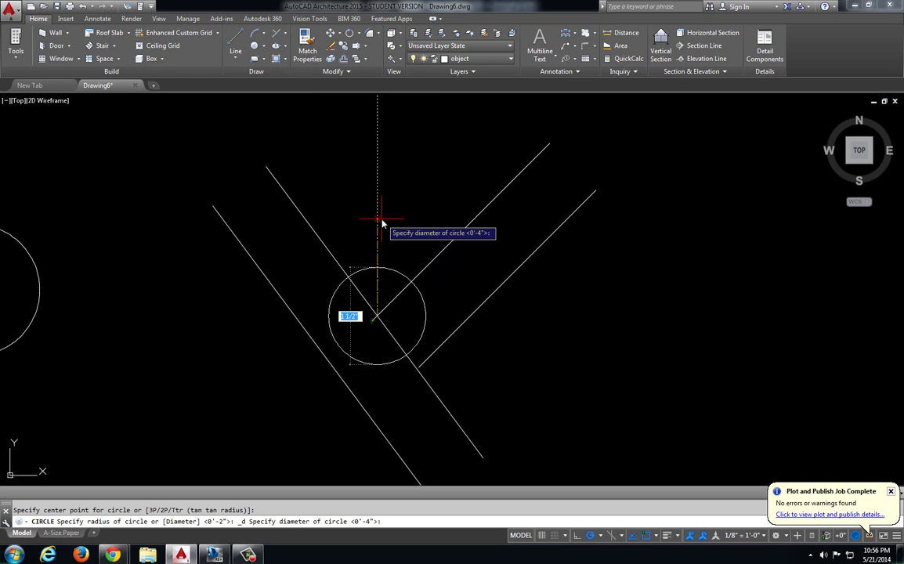
pyautogui.press('Return')
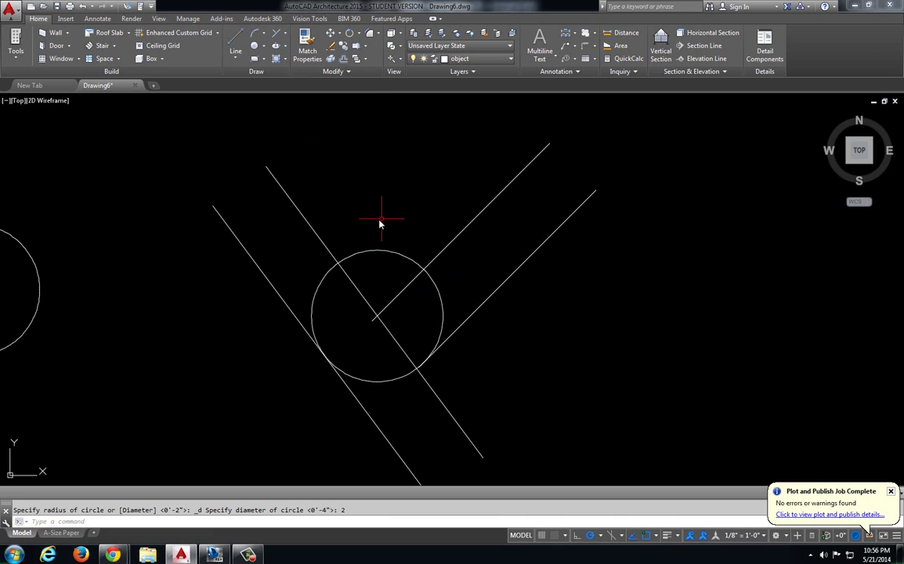
pyautogui.press('Escape')
pyautogui.click(391, 291)
pyautogui.click(362, 339)
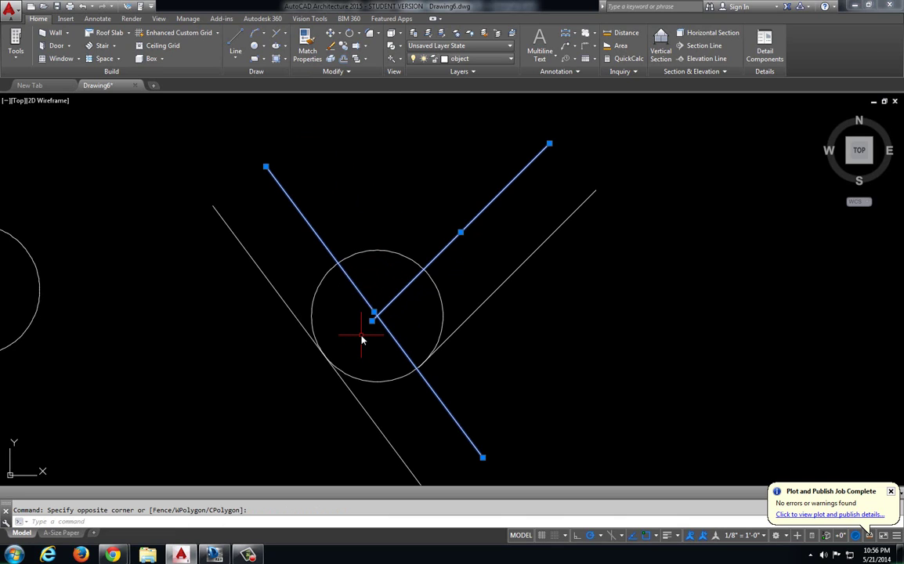
# Erase the helper lines, then trim the circle's upper arc and the short line stub
pyautogui.press('Delete')
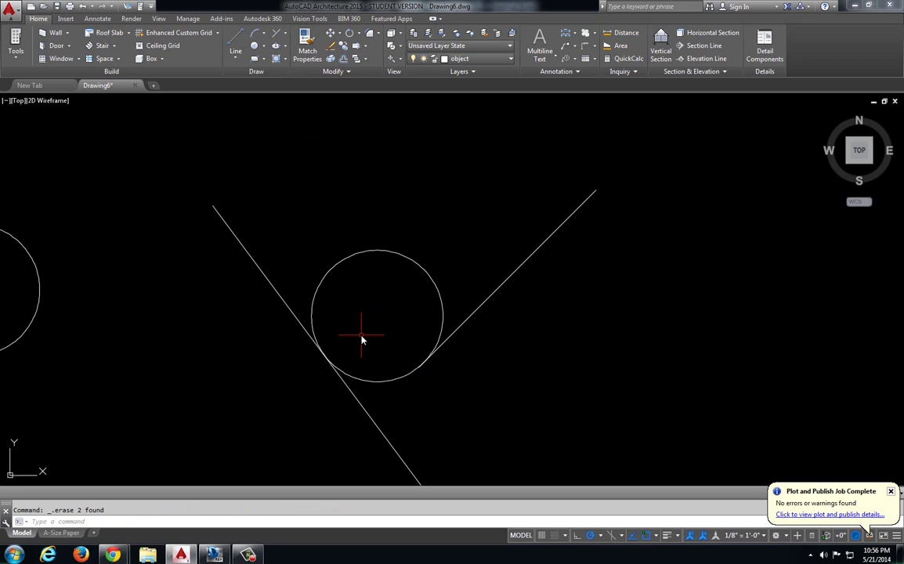
pyautogui.write('tr')
pyautogui.press('Return')
pyautogui.press('Return')
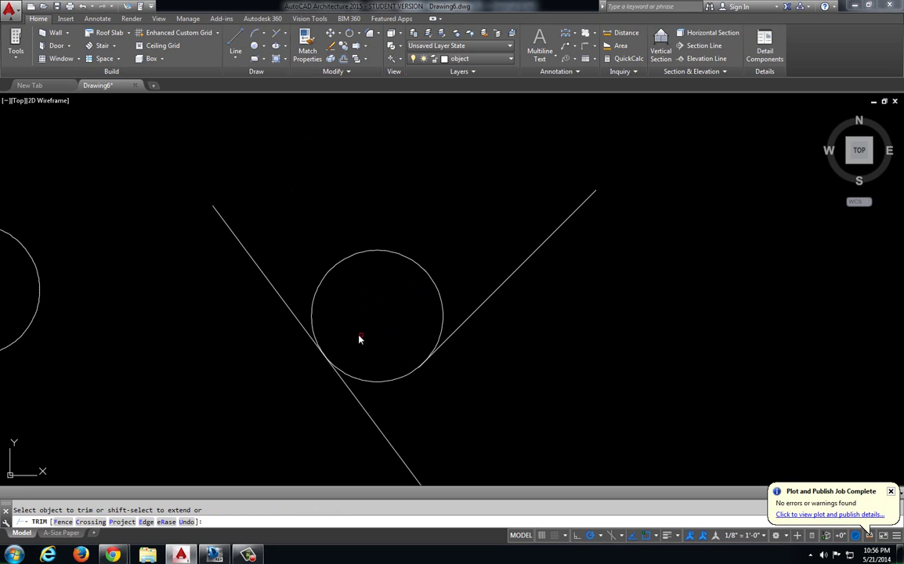
pyautogui.click(312, 302)
pyautogui.scroll(5, 408, 368)
pyautogui.click(378, 329)
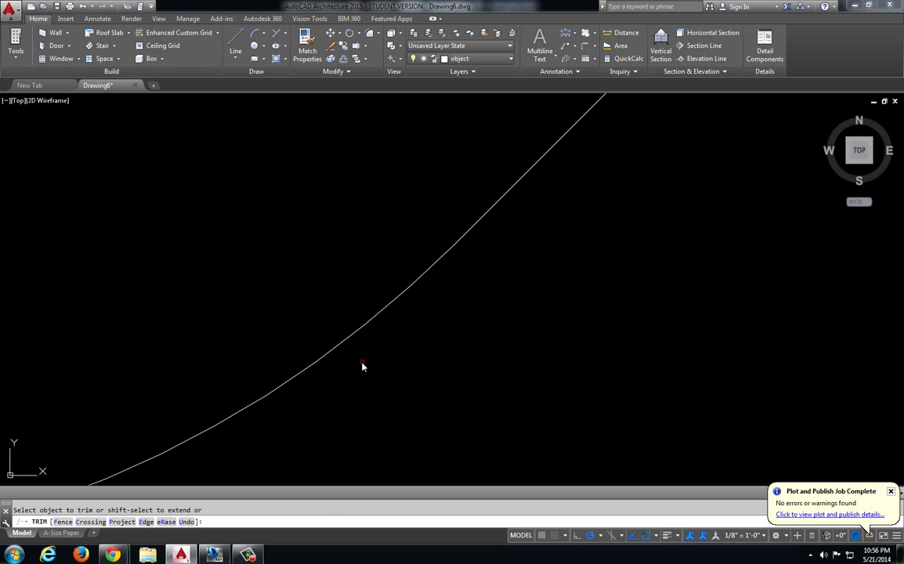
pyautogui.scroll(-5, 360, 366)
# Trim the lower line's extension beyond the arc and inspect the resulting fillet arc
pyautogui.moveTo(359, 365); pyautogui.dragTo(365, 336, button='middle')
pyautogui.click(325, 387)
pyautogui.click(329, 384)
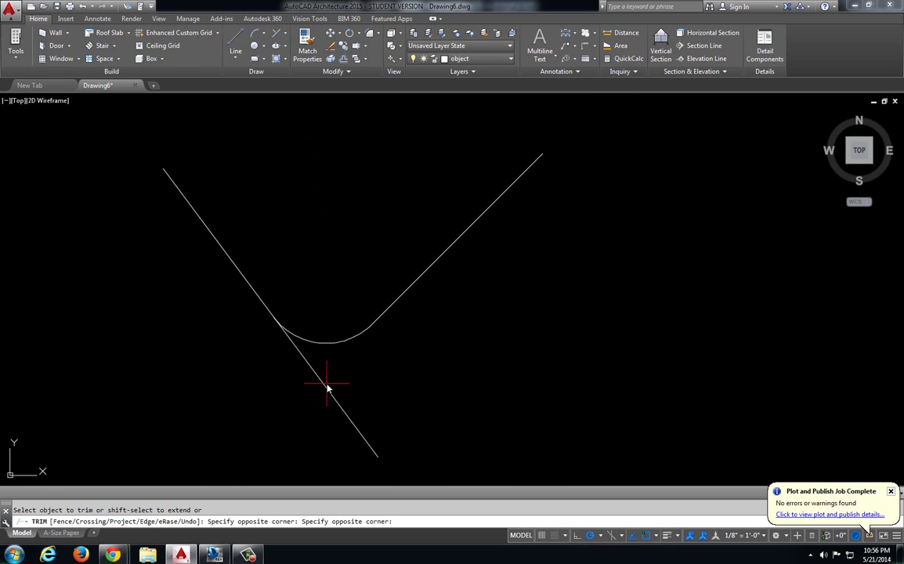
pyautogui.click(332, 394)
pyautogui.scroll(-3, 407, 388)
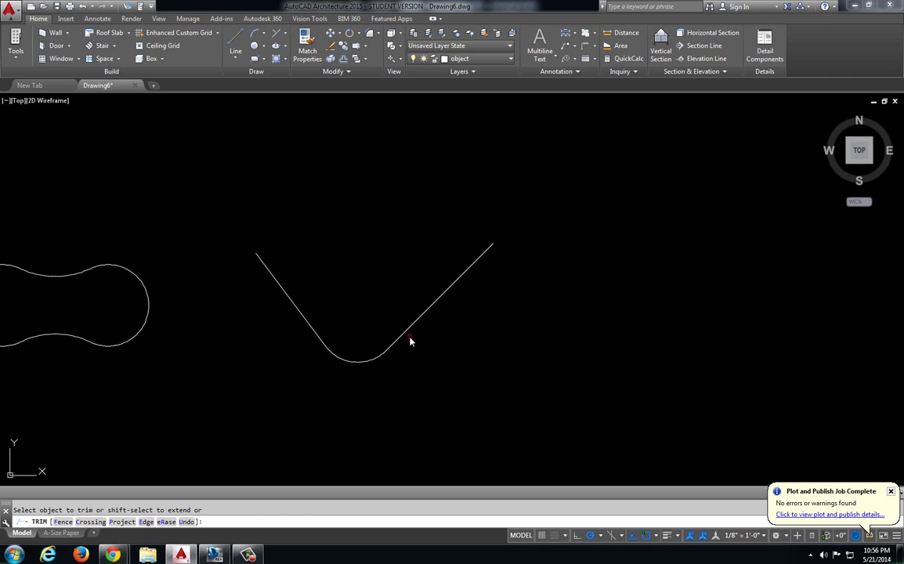
pyautogui.press('Escape')
pyautogui.click(380, 360)
pyautogui.scroll(5, 381, 362)
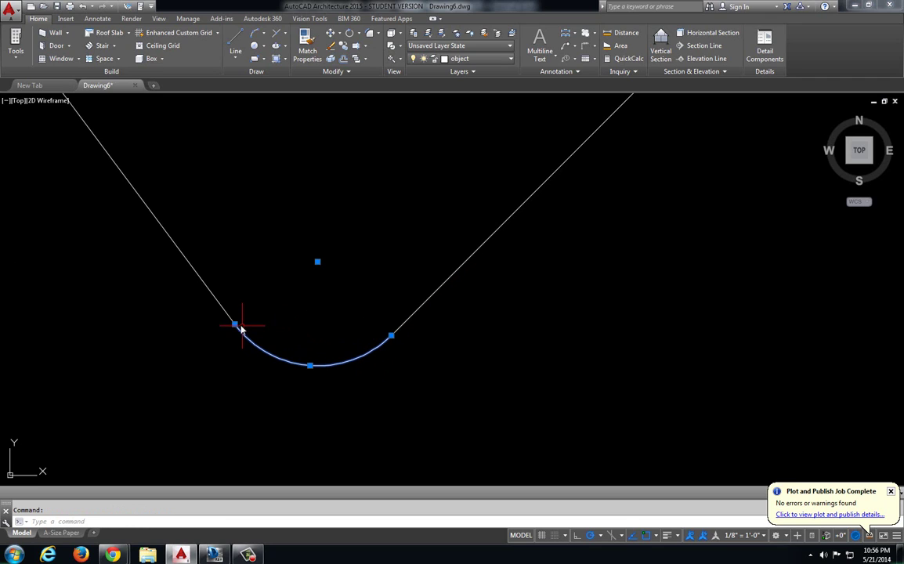
pyautogui.press('Escape')
pyautogui.scroll(-2, 356, 315)
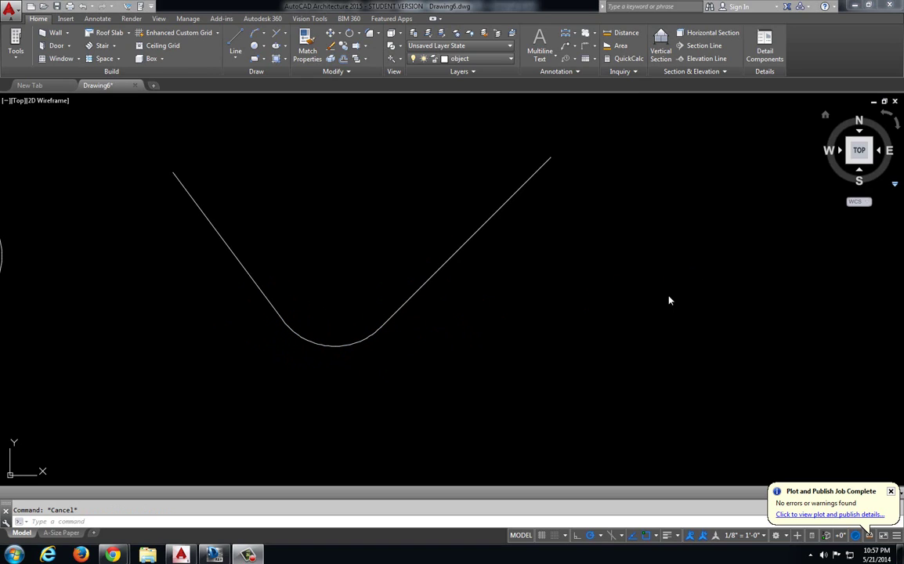
# Draw a vertical line down to a corner, then a horizontal line to the right
pyautogui.scroll(-2, 584, 267)
pyautogui.moveTo(589, 269)
pyautogui.mouseDown(button='middle')
pyautogui.moveTo(447, 304)
pyautogui.moveTo(321, 296)
pyautogui.moveTo(303, 304)
pyautogui.mouseUp(button='middle')
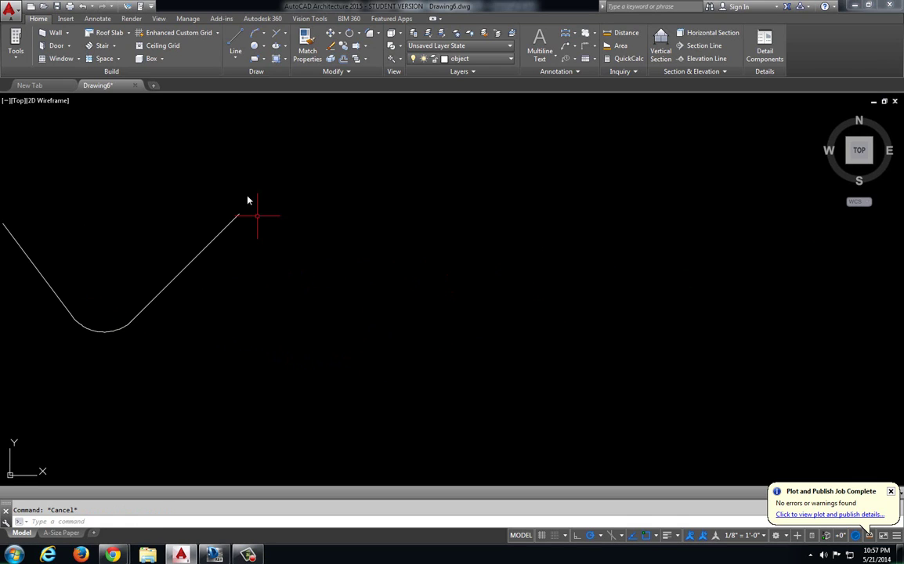
pyautogui.click(235, 39)
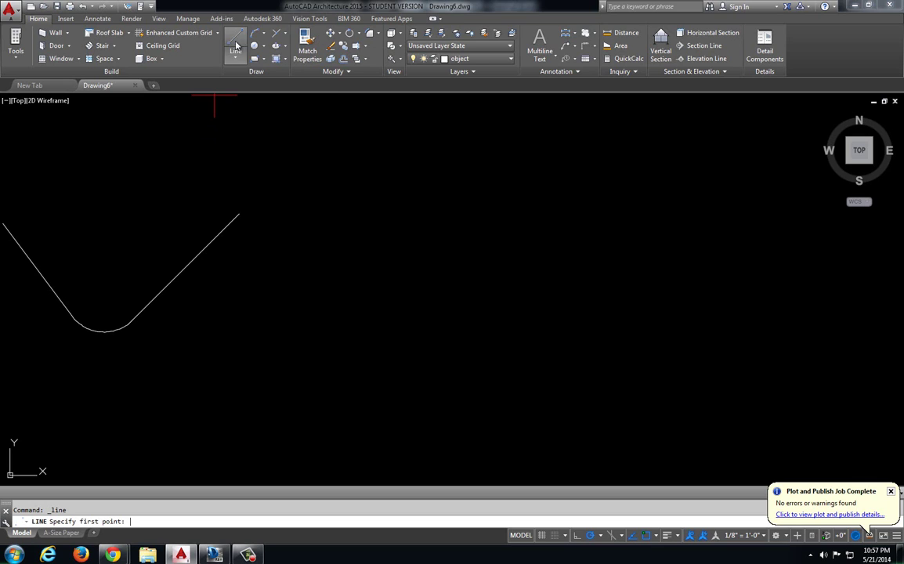
pyautogui.click(365, 220)
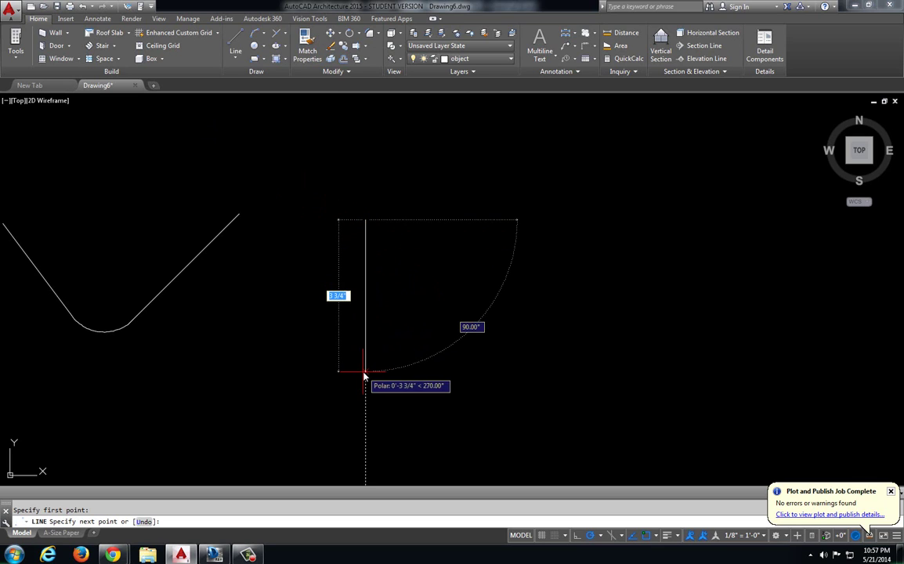
pyautogui.click(365, 373)
pyautogui.click(518, 371)
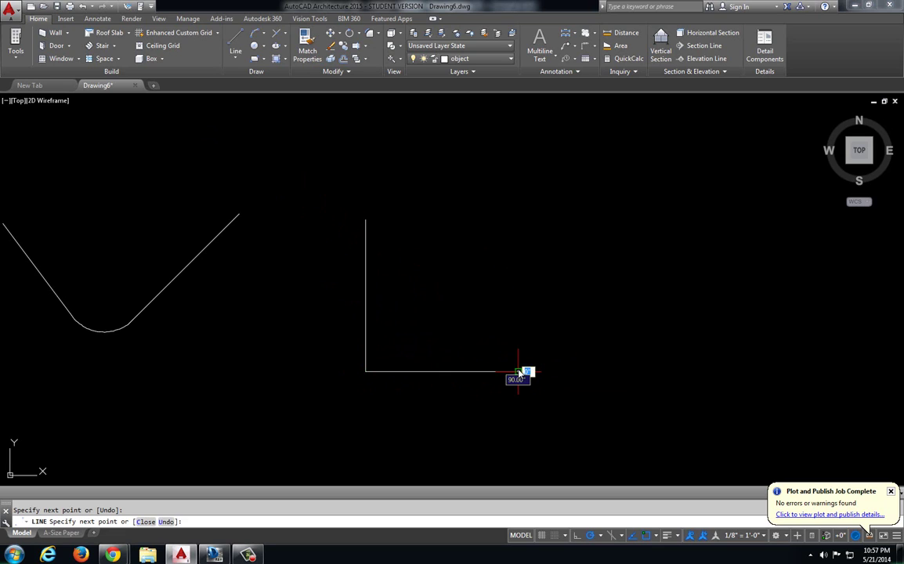
pyautogui.press('Return')
pyautogui.scroll(3, 394, 355)
pyautogui.scroll(-2, 337, 364)
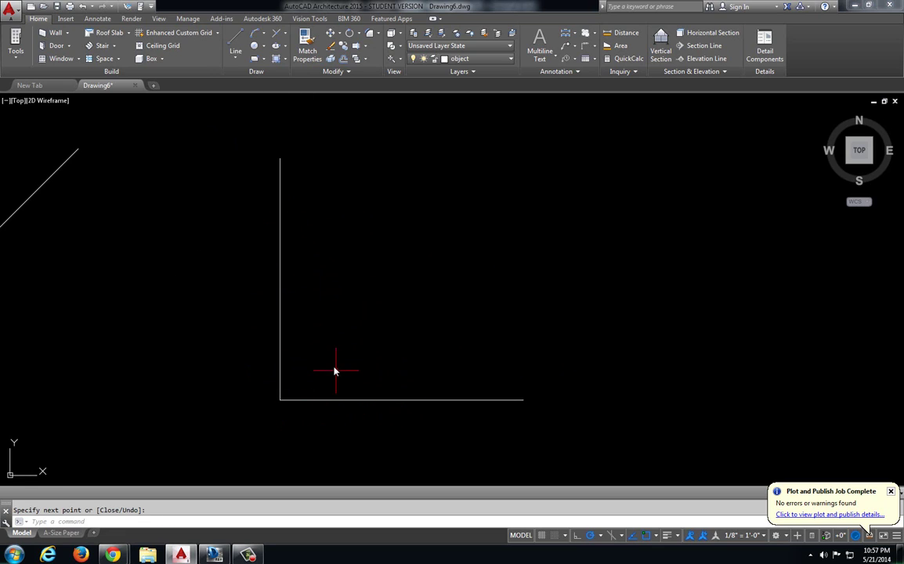
pyautogui.moveTo(336, 369); pyautogui.dragTo(332, 328, button='middle')
pyautogui.scroll(4, 294, 334)
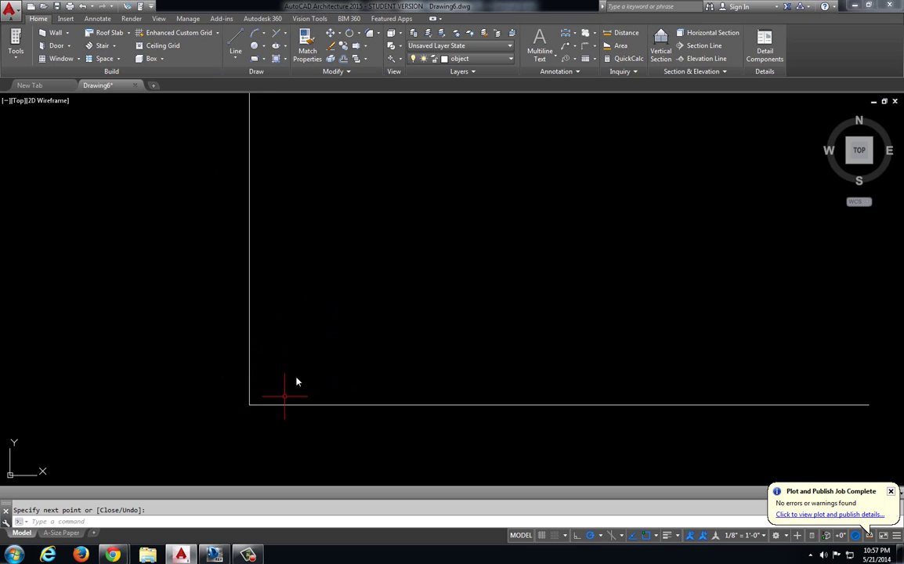
# Offset the bottom and left corner lines 2 units inward so the copies cross
pyautogui.write('offset')
pyautogui.press('Return')
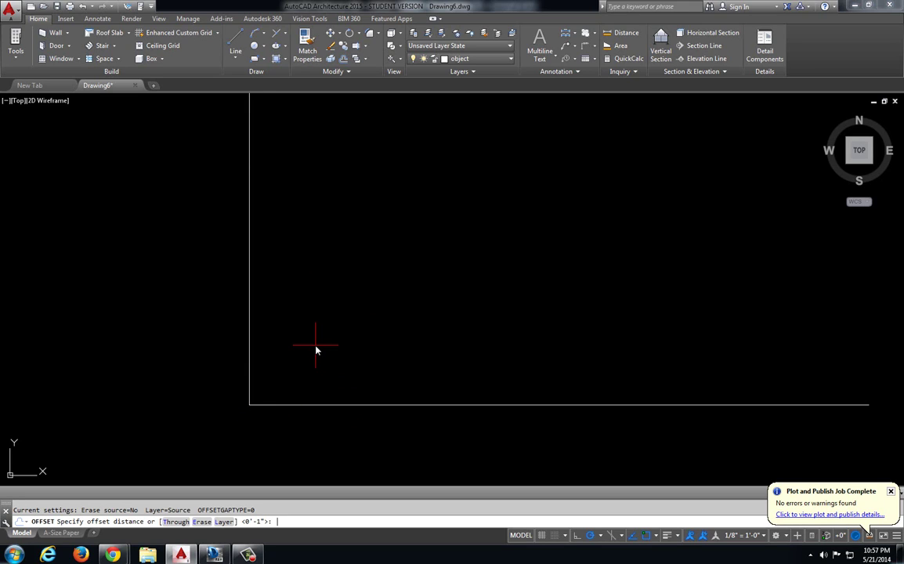
pyautogui.write('2')
pyautogui.press('Return')
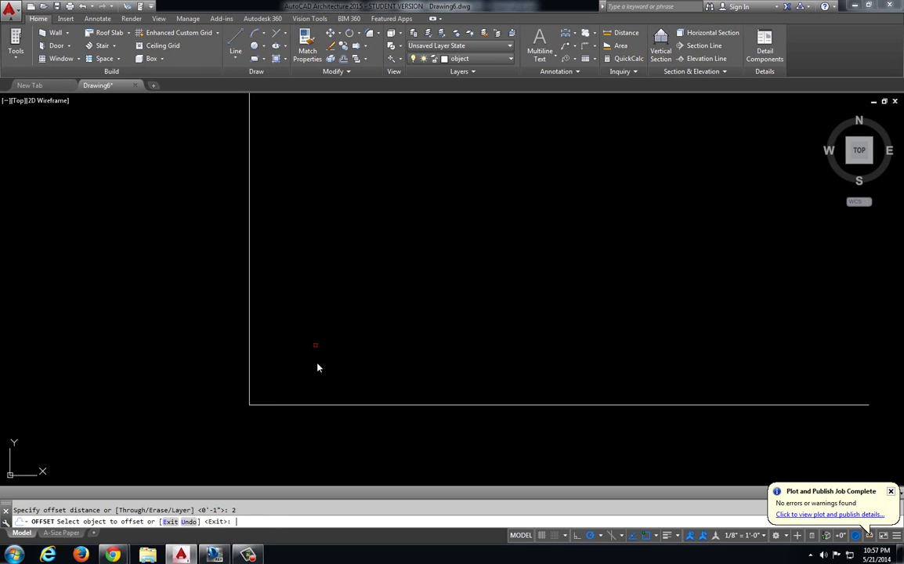
pyautogui.click(315, 406)
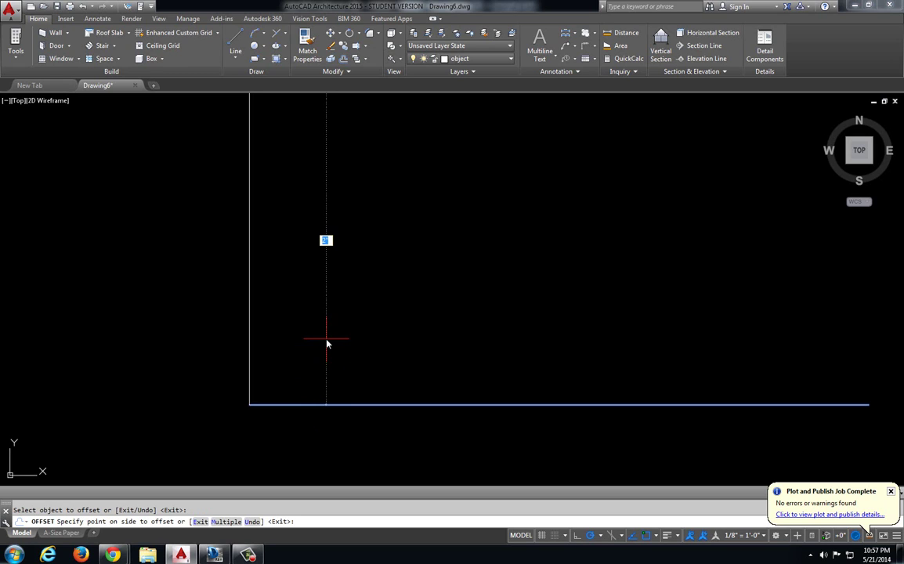
pyautogui.scroll(-5, 334, 302)
pyautogui.click(313, 294)
pyautogui.click(377, 292)
pyautogui.scroll(3, 384, 266)
pyautogui.press('Escape')
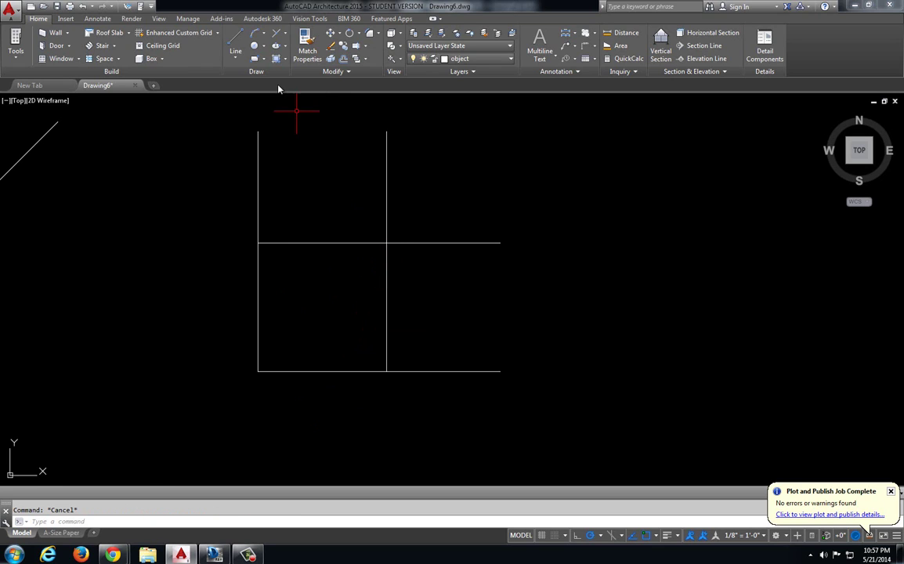
# Draw a radius-2 circle centred at the offset lines' intersection, tangent to both corner lines
pyautogui.click(263, 46)
pyautogui.click(286, 64)
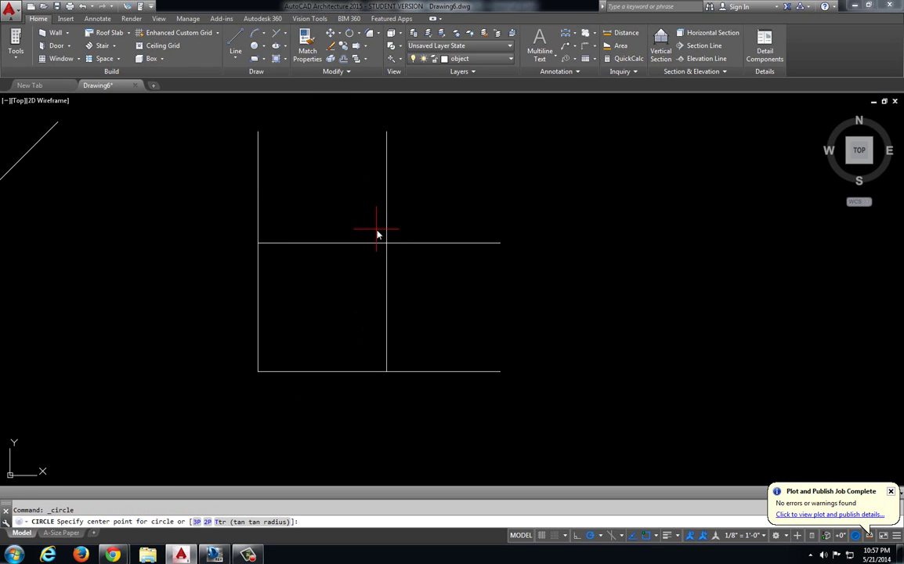
pyautogui.click(386, 243)
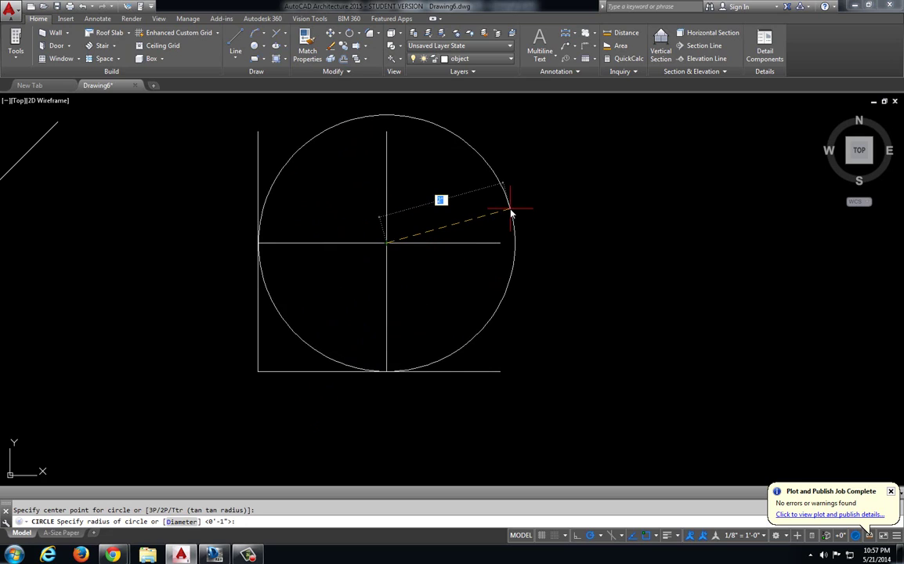
pyautogui.write('2')
pyautogui.press('Return')
# Erase the two offset helper lines
pyautogui.click(409, 229)
pyautogui.click(355, 275)
pyautogui.press('Delete')
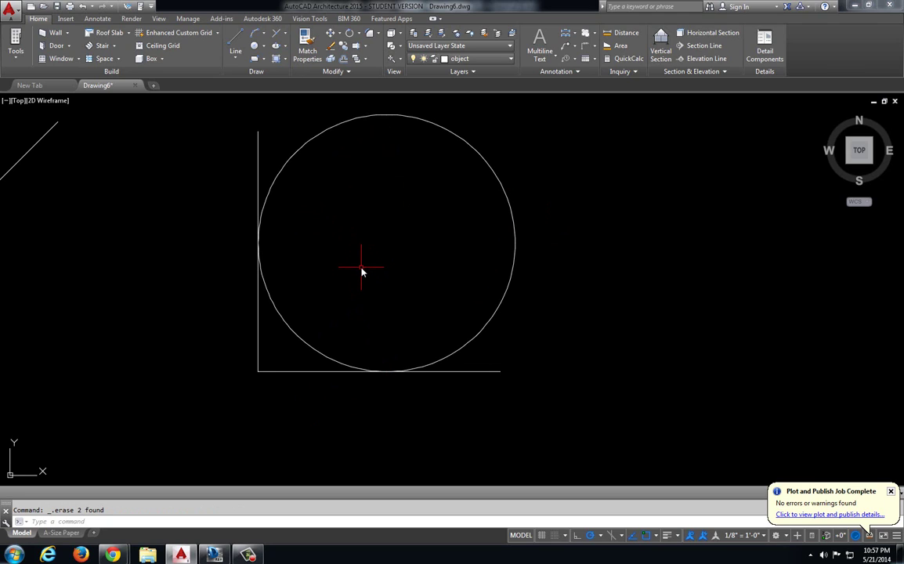
# Trim the outer circle and both line stubs to a quarter-arc corner, then bring all three shapes into view
pyautogui.write('trim')
pyautogui.press('Return')
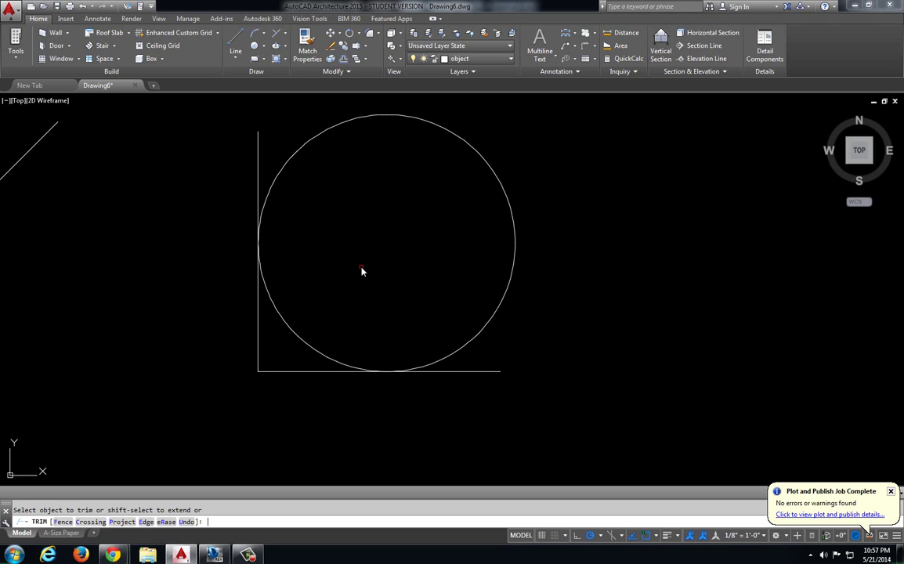
pyautogui.click(489, 318)
pyautogui.click(299, 380)
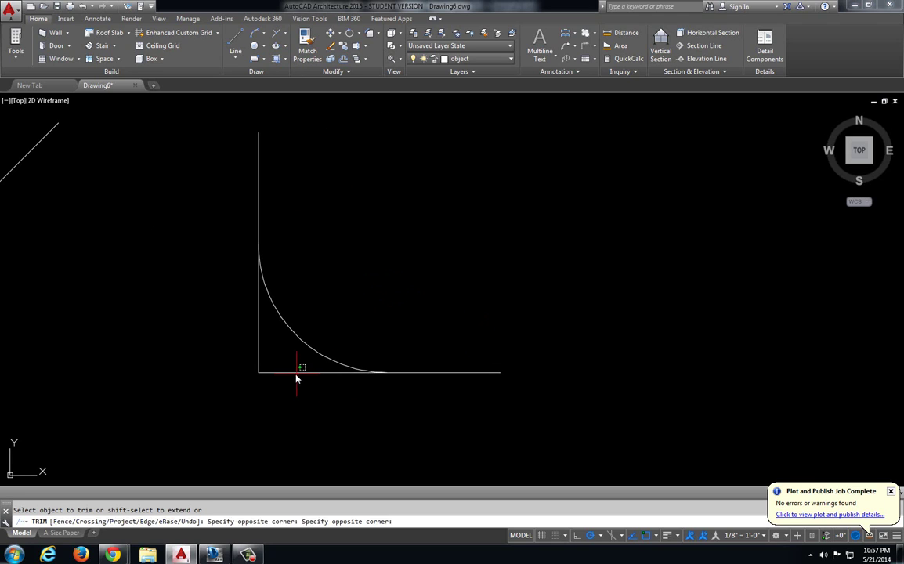
pyautogui.click(297, 368)
pyautogui.click(270, 368)
pyautogui.click(252, 357)
pyautogui.scroll(-2, 296, 344)
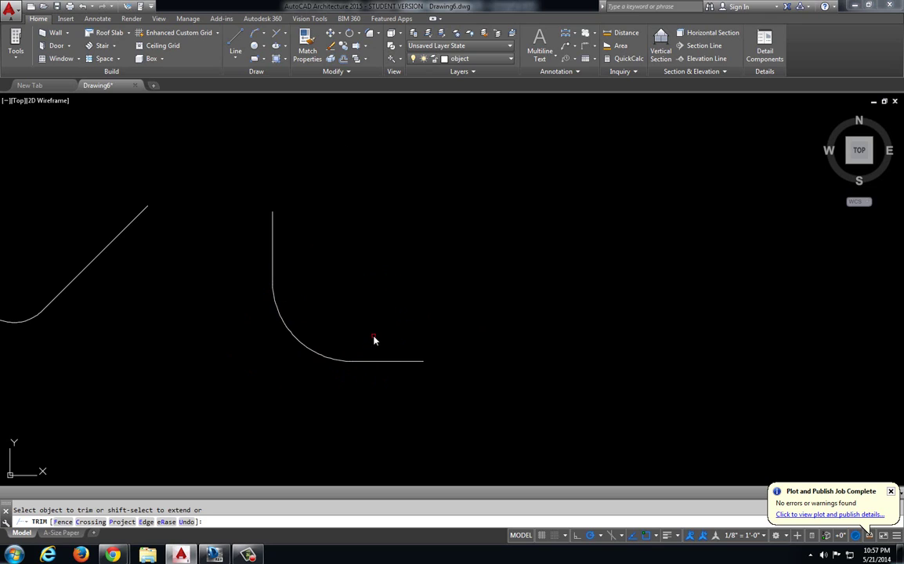
pyautogui.press('Escape')
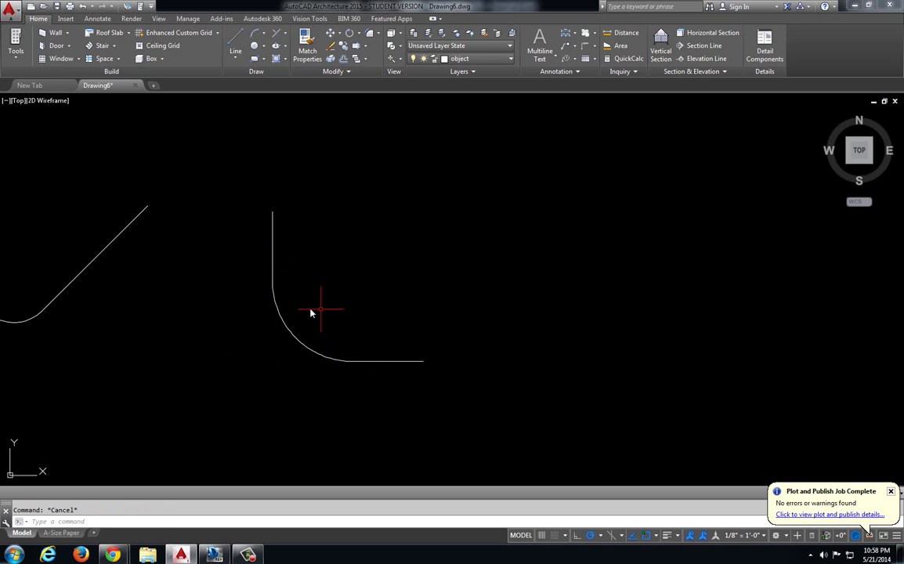
pyautogui.moveTo(351, 307); pyautogui.dragTo(537, 298, button='middle')
pyautogui.moveTo(284, 307); pyautogui.dragTo(469, 308, button='middle')
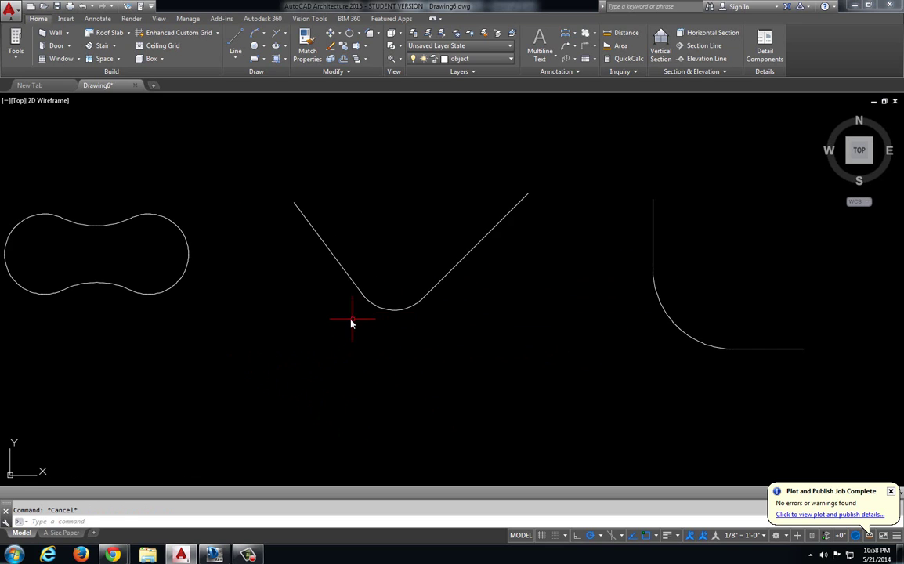